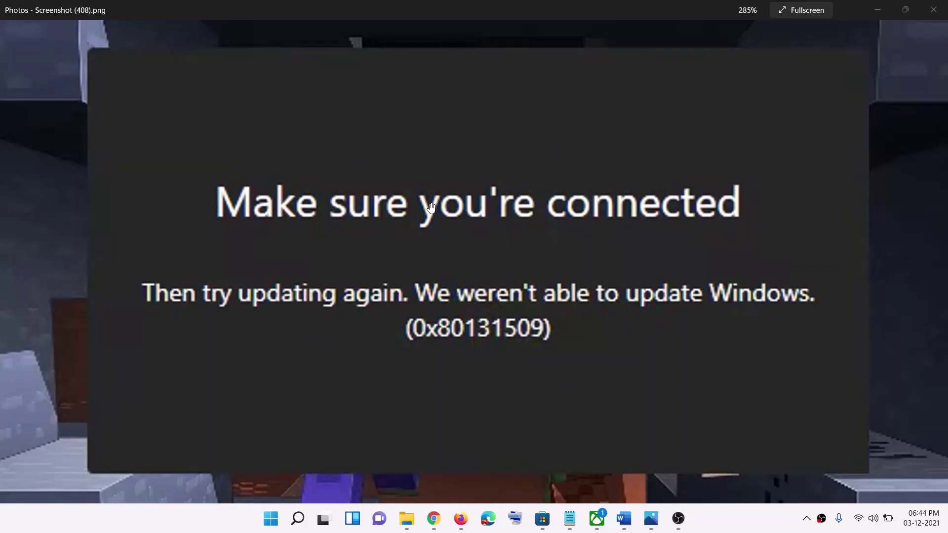
Step: Bring the 'Fix Minecraft Launcher Installation Error (0x80131509)' Word guide in front of the screenshot
{"action": "left_click", "coordinate": [625, 519]}
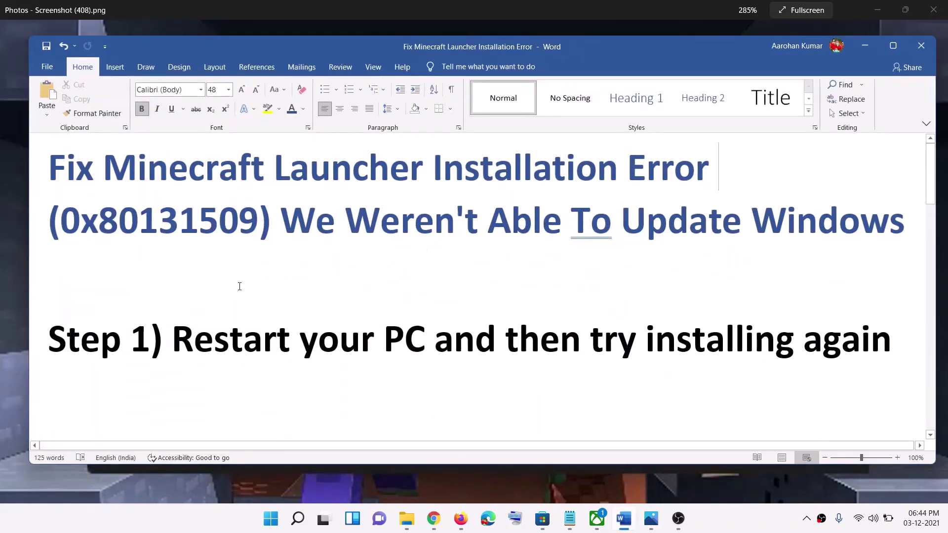
{"action": "left_click_drag", "start_coordinate": [206, 335], "coordinate": [797, 343]}
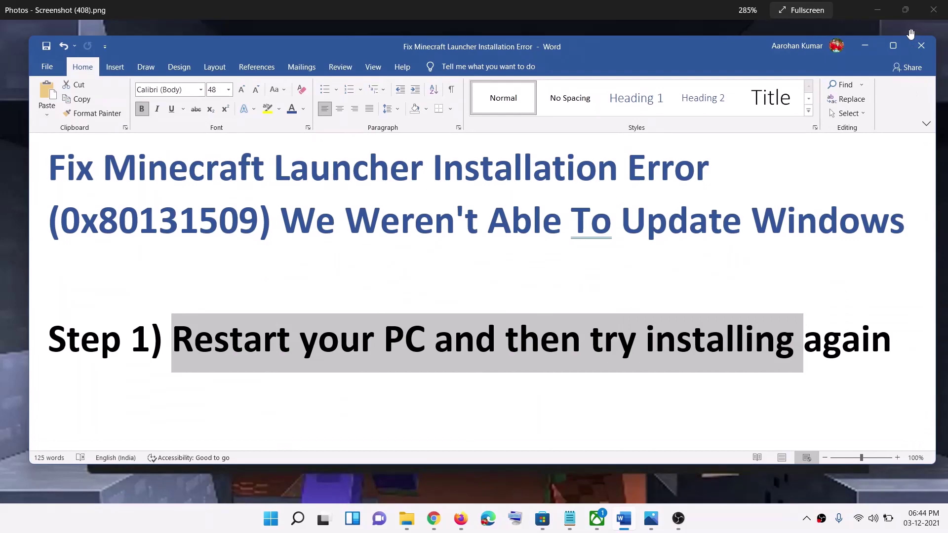
{"action": "left_click", "coordinate": [874, 50]}
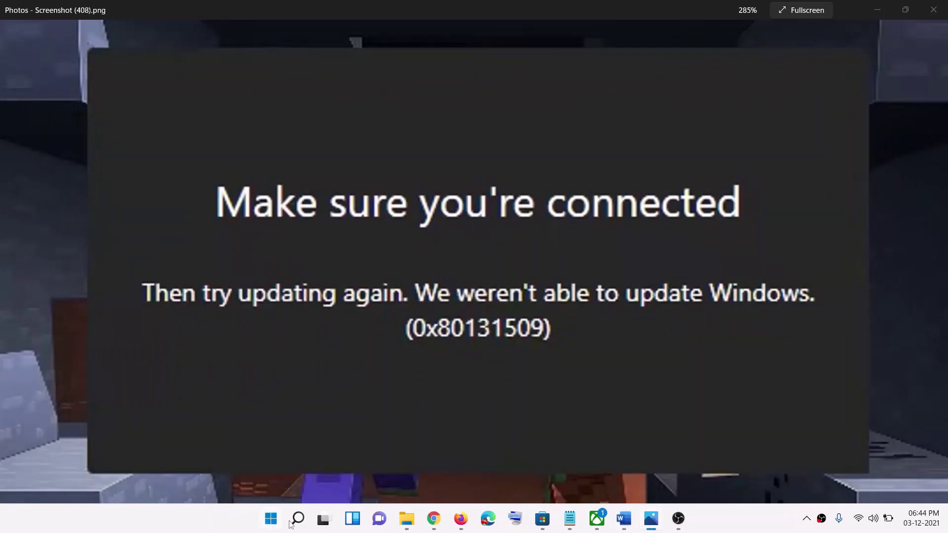
{"action": "left_click", "coordinate": [270, 518]}
{"action": "left_click", "coordinate": [633, 477]}
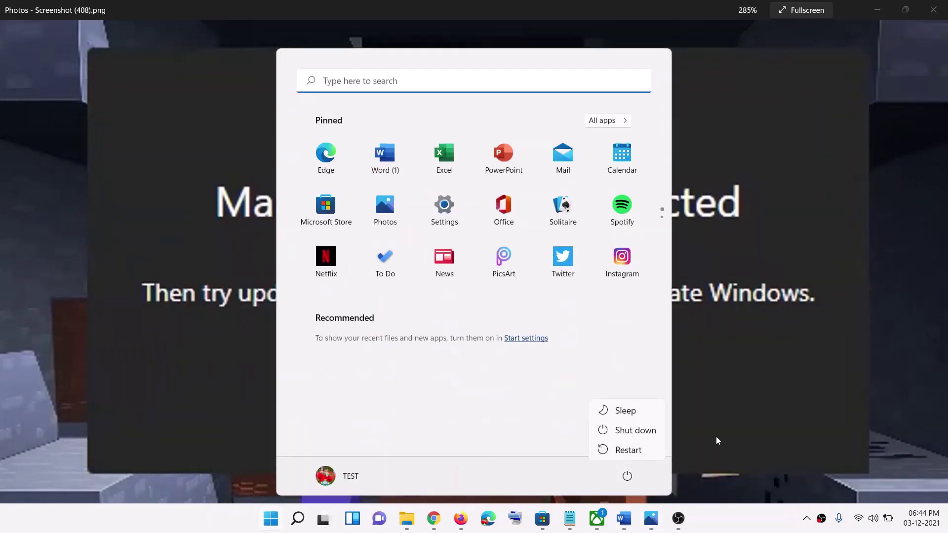
{"action": "key", "text": "Escape"}
{"action": "key", "text": "Escape"}
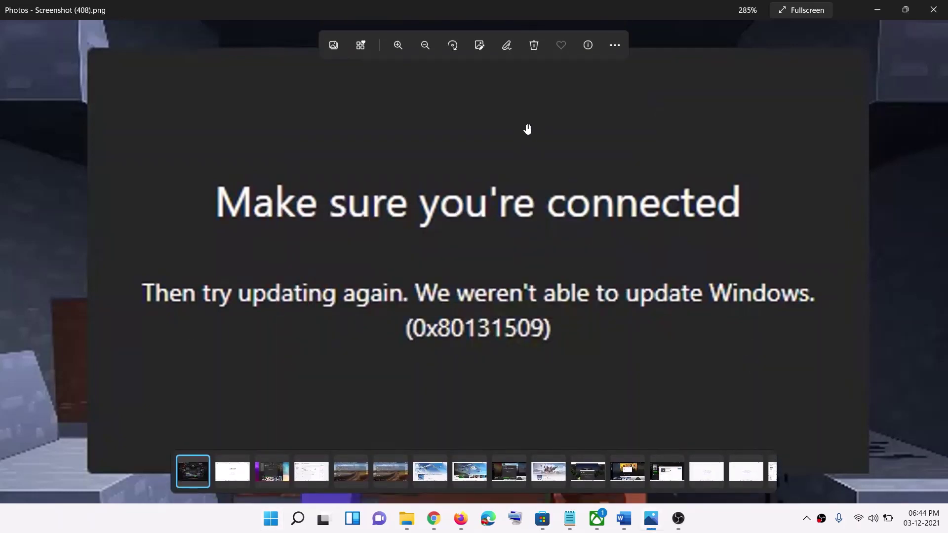
{"action": "left_click", "coordinate": [624, 519]}
{"action": "scroll", "coordinate": [367, 305], "scroll_direction": "down", "scroll_amount": 5}
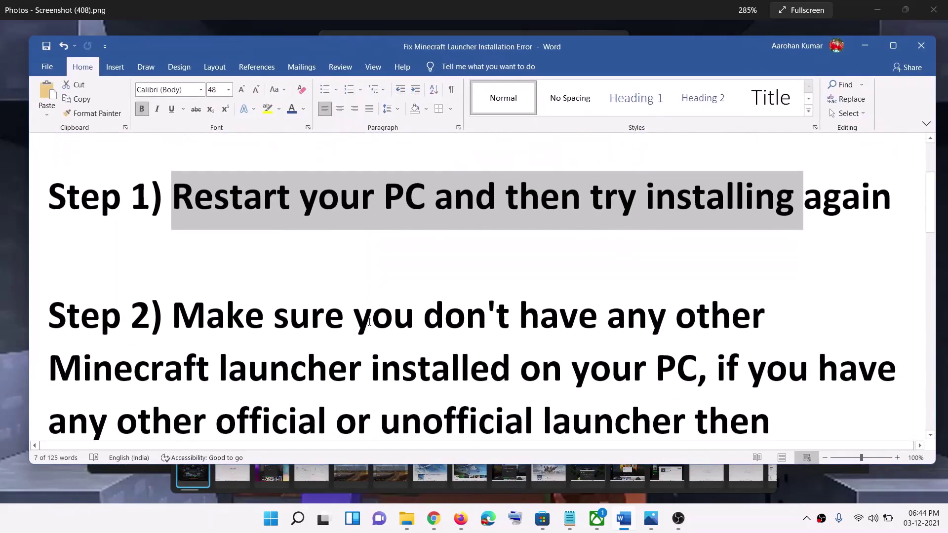
Step: Highlight Step 2's advice to uninstall other Minecraft launchers and restart, then bring up the Start menu
{"action": "left_click_drag", "start_coordinate": [341, 230], "coordinate": [450, 263]}
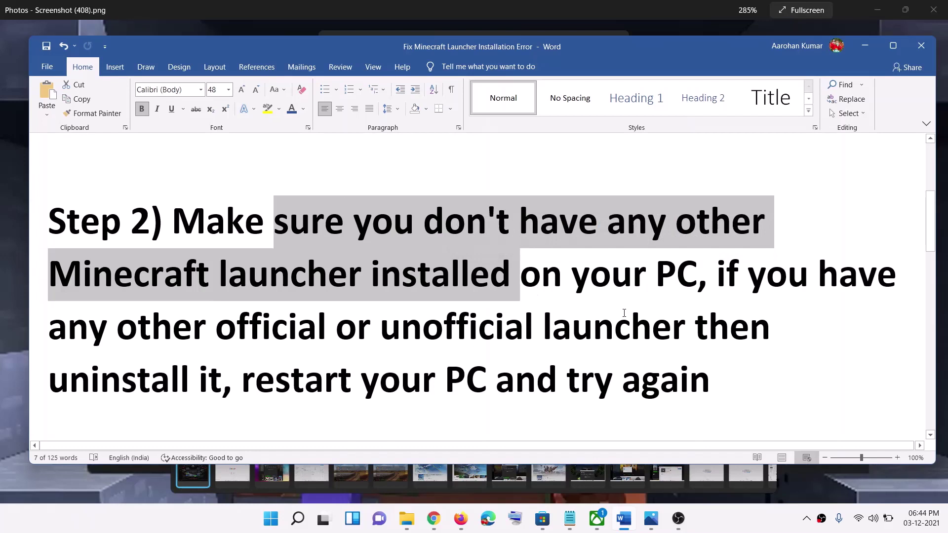
{"action": "left_click", "coordinate": [624, 313]}
{"action": "left_click_drag", "start_coordinate": [230, 323], "coordinate": [693, 327]}
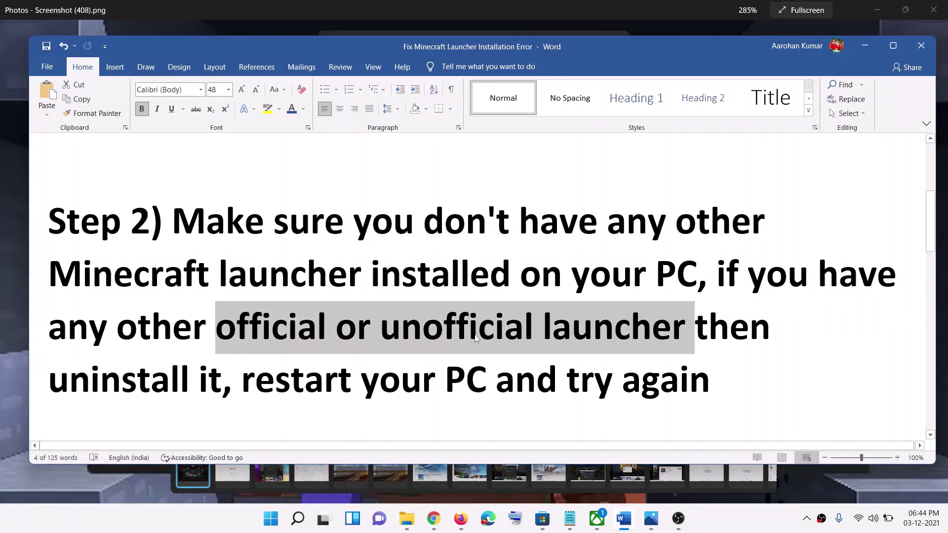
{"action": "left_click_drag", "start_coordinate": [221, 380], "coordinate": [47, 380]}
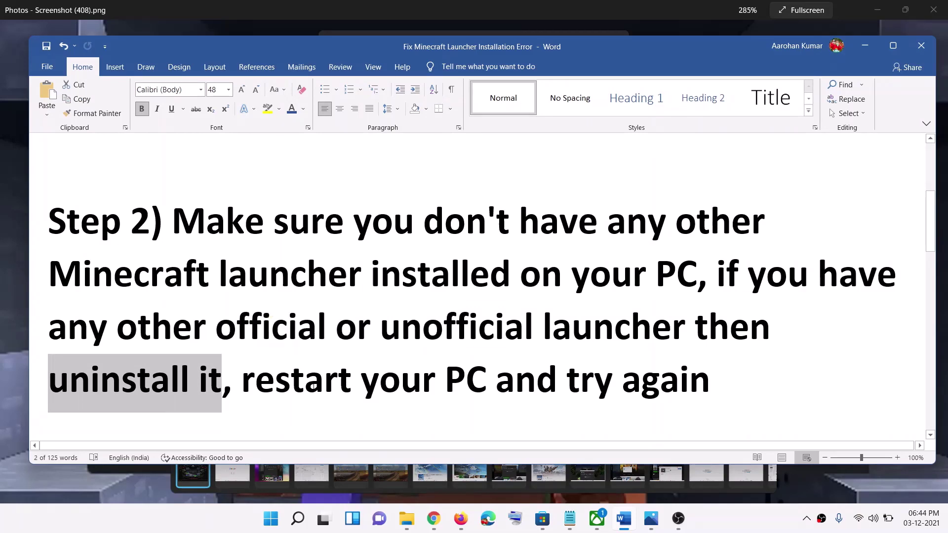
{"action": "left_click_drag", "start_coordinate": [240, 380], "coordinate": [453, 388]}
{"action": "left_click_drag", "start_coordinate": [733, 393], "coordinate": [173, 223]}
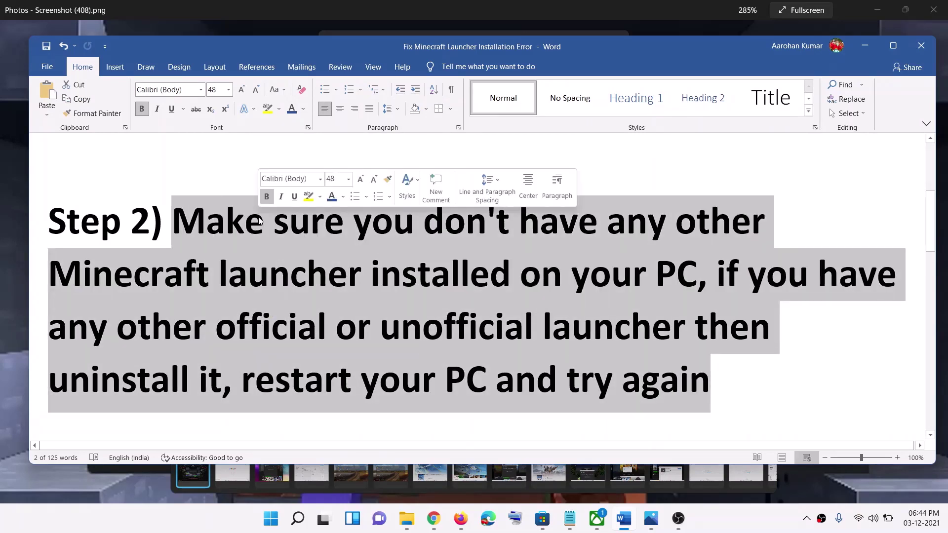
{"action": "left_click", "coordinate": [270, 518]}
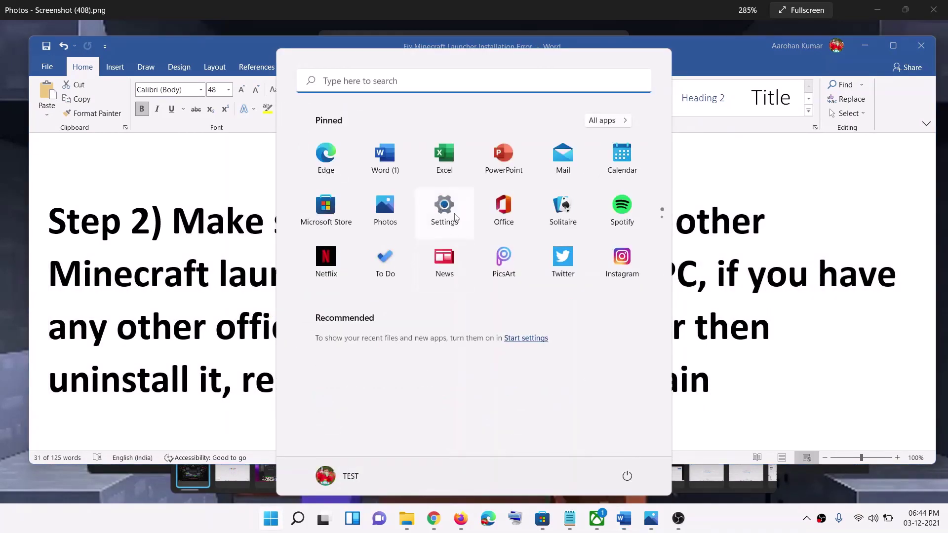
Step: Review the installed apps in Settings' Apps & features, then return to Step 2 in Word
{"action": "left_click", "coordinate": [444, 207]}
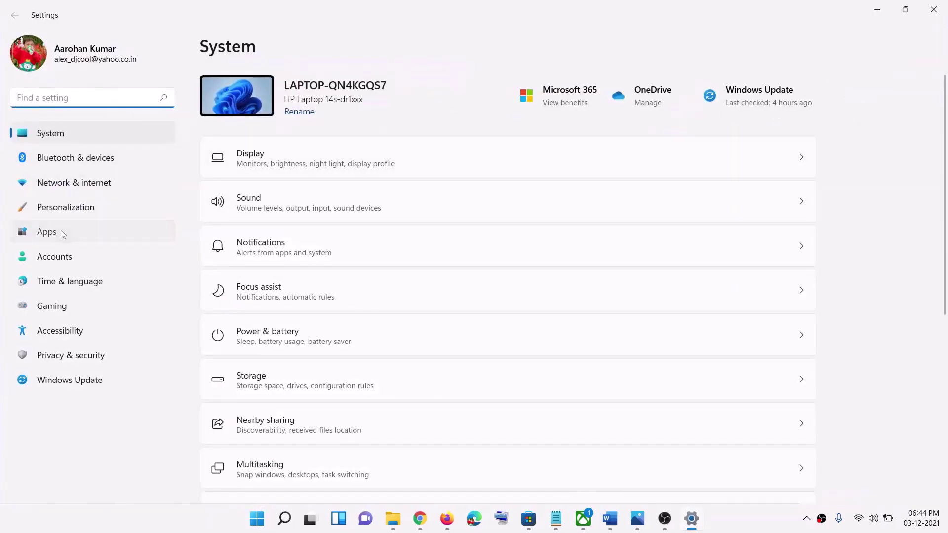
{"action": "left_click", "coordinate": [60, 231]}
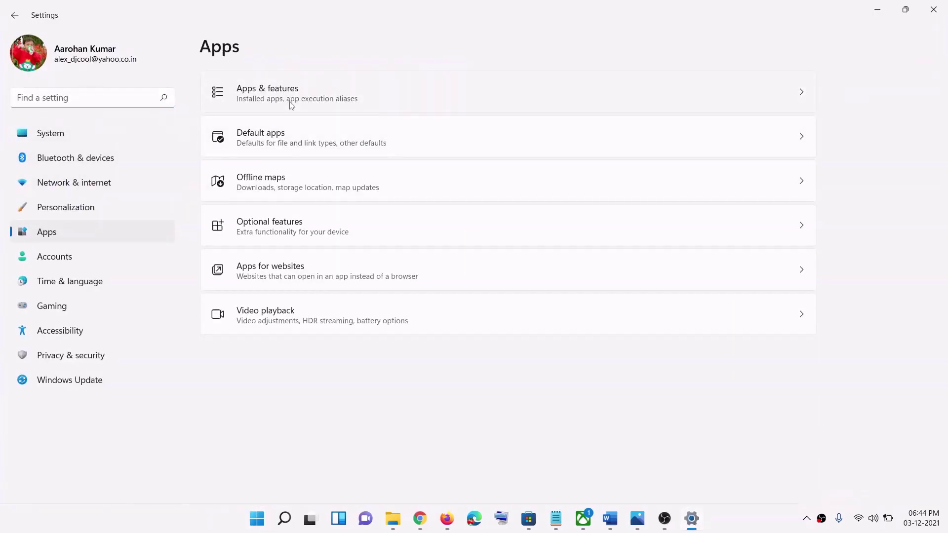
{"action": "left_click", "coordinate": [292, 102]}
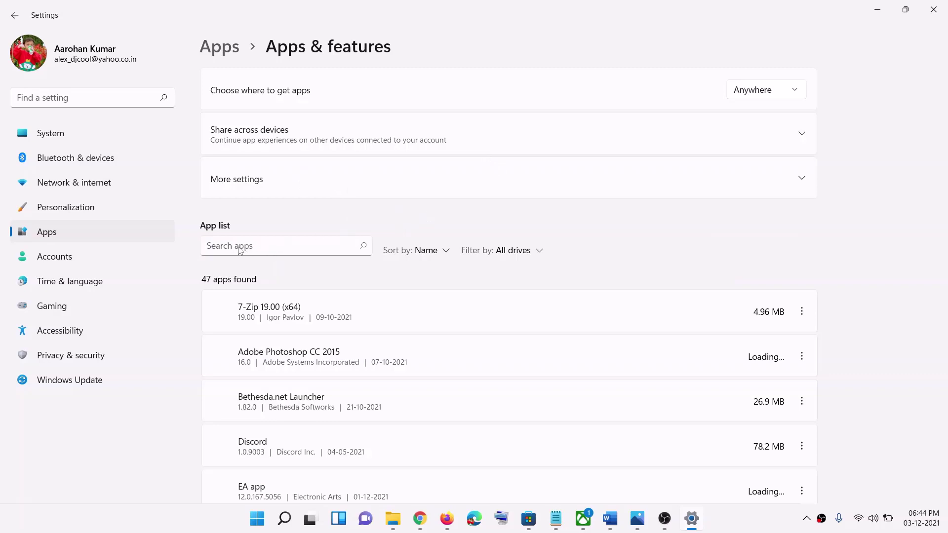
{"action": "scroll", "coordinate": [296, 335], "scroll_direction": "down", "scroll_amount": 4}
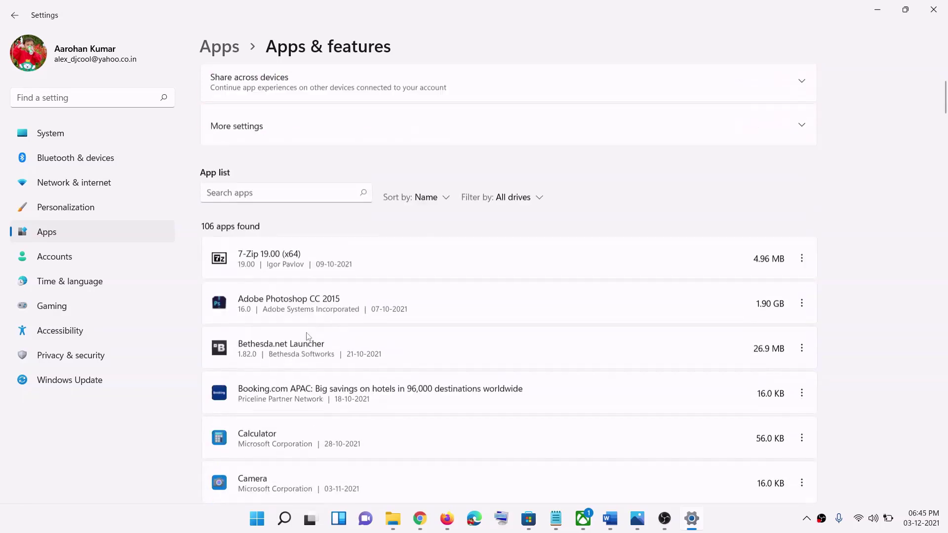
{"action": "left_click", "coordinate": [876, 10]}
{"action": "left_click_drag", "start_coordinate": [49, 380], "coordinate": [222, 380]}
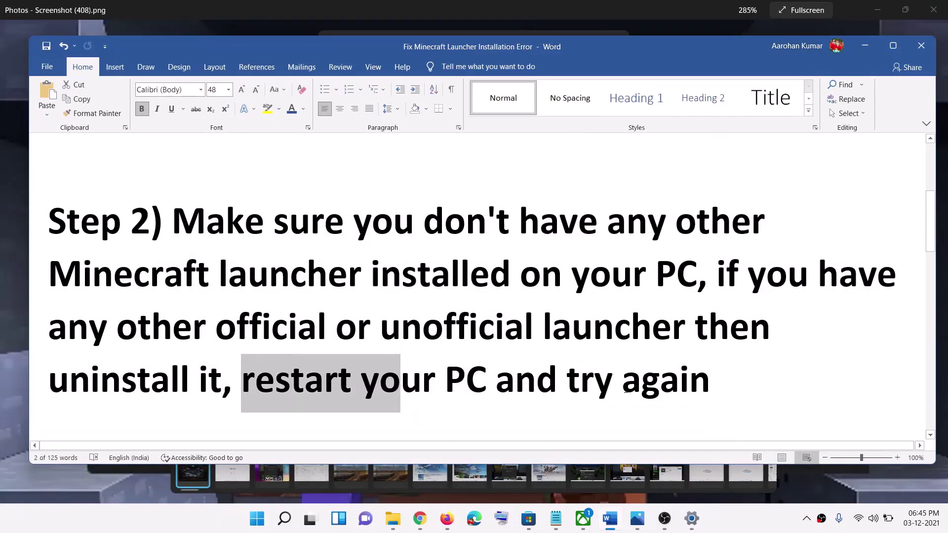
Step: Finish Step 2, scroll to Step 3 about matching accounts, and bring up Microsoft Store Home
{"action": "left_click_drag", "start_coordinate": [567, 381], "coordinate": [734, 381]}
{"action": "scroll", "coordinate": [226, 277], "scroll_direction": "down", "scroll_amount": 3}
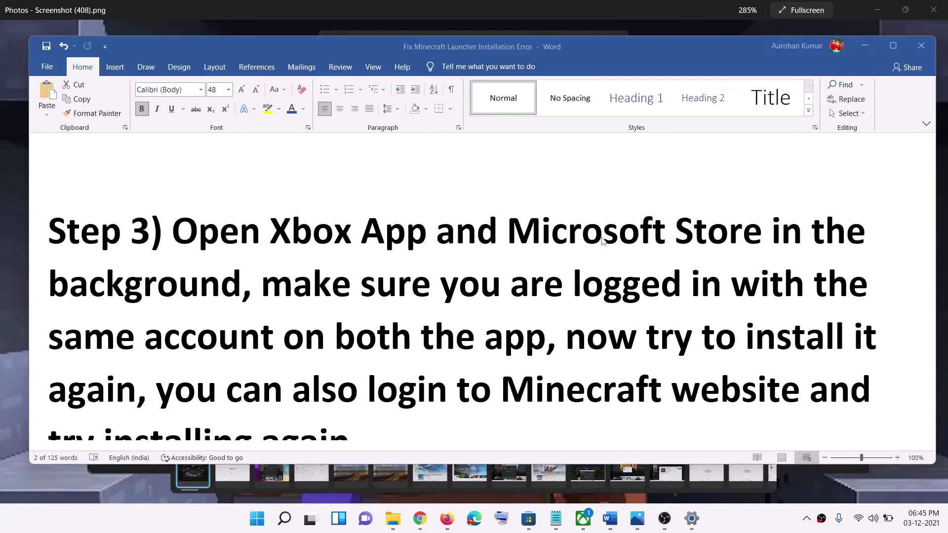
{"action": "left_click", "coordinate": [864, 46]}
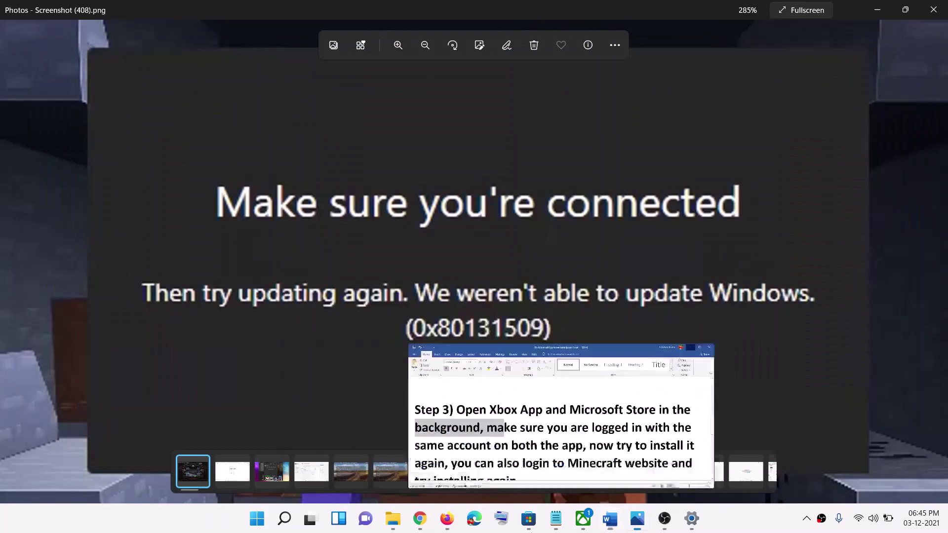
{"action": "left_click", "coordinate": [526, 525]}
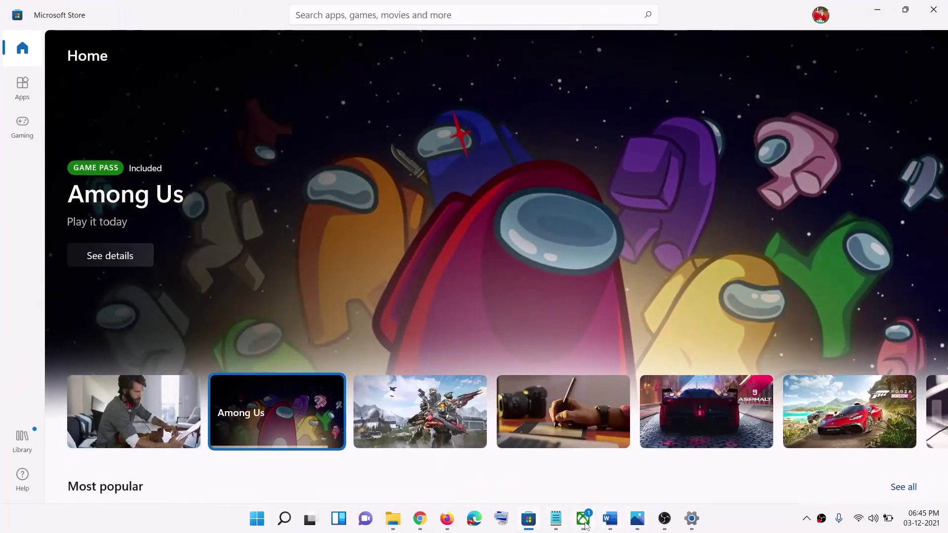
Step: Compare the Xbox app's signed-in account with Microsoft Store's
{"action": "left_click", "coordinate": [582, 518]}
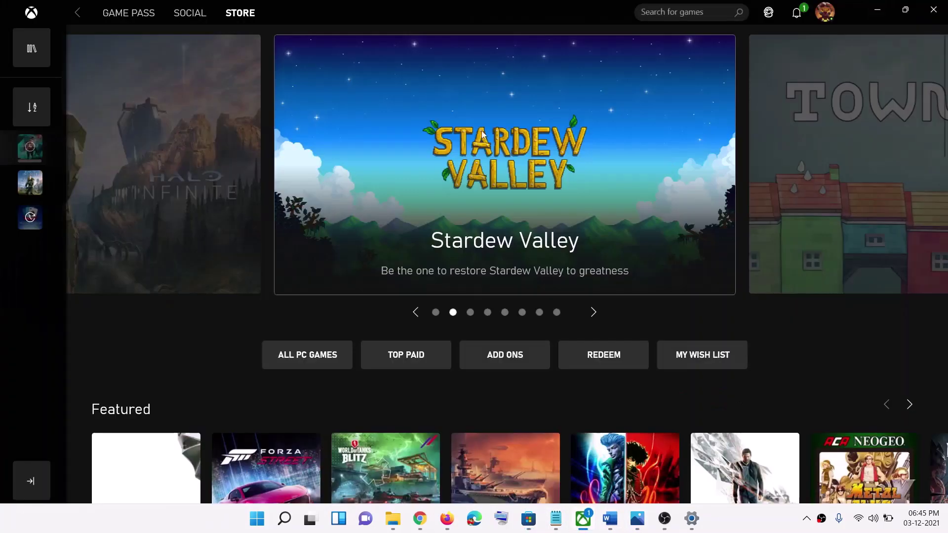
{"action": "left_click", "coordinate": [880, 12]}
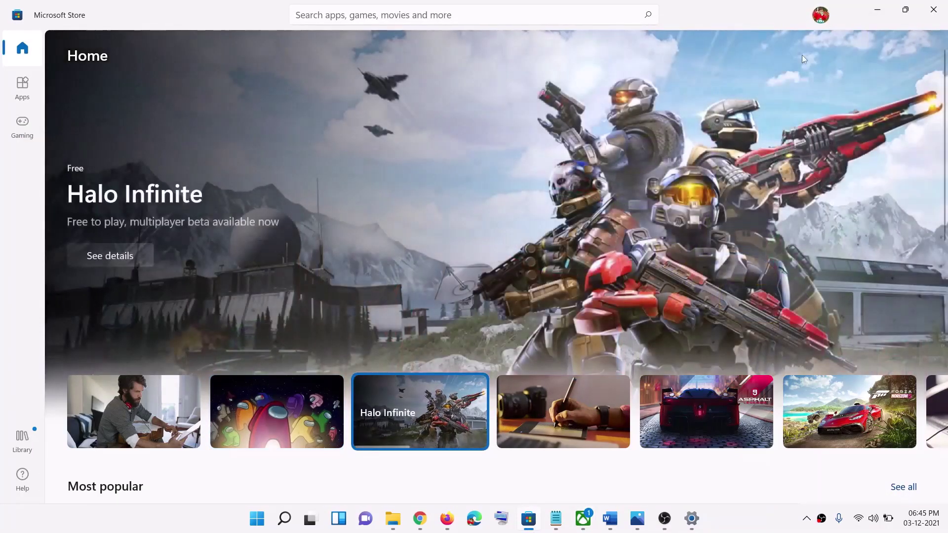
{"action": "left_click", "coordinate": [583, 518]}
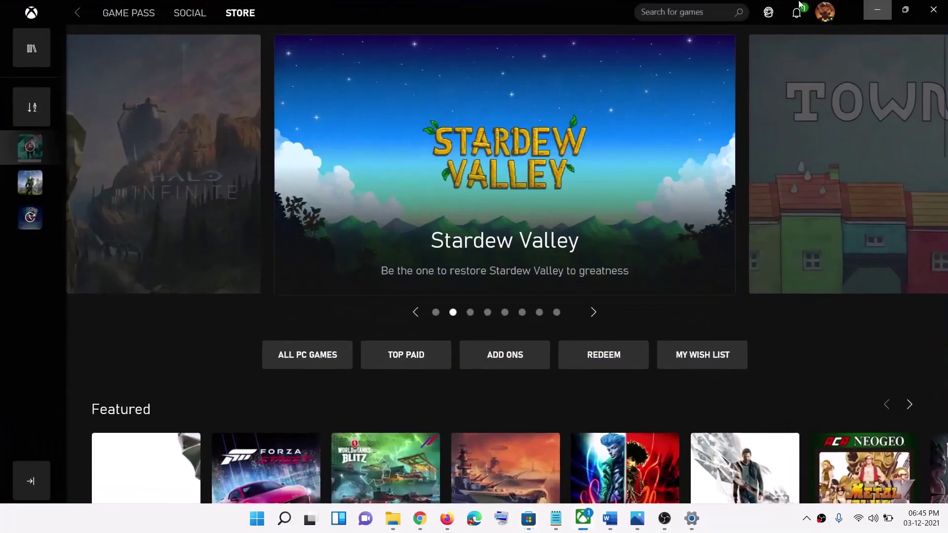
{"action": "left_click", "coordinate": [876, 15]}
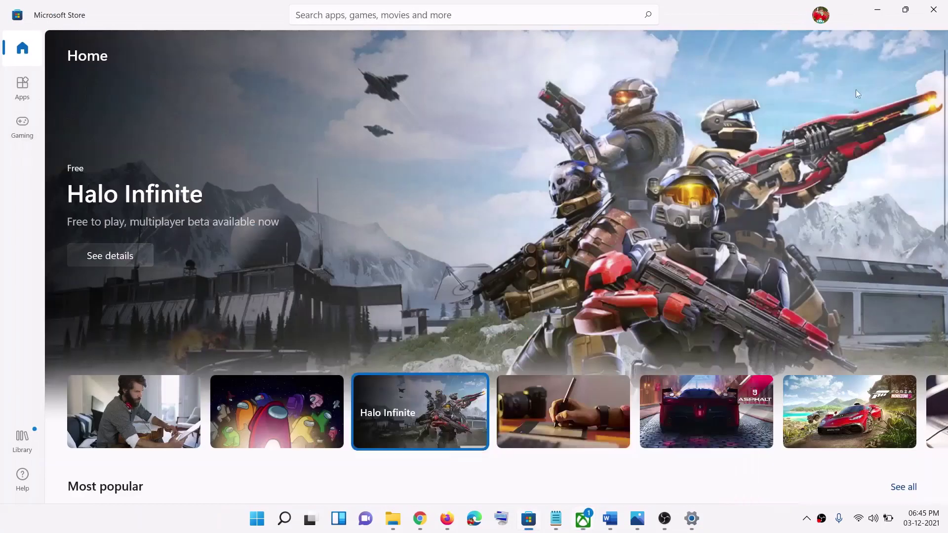
Step: Sign out of Microsoft Store and sign back in with the same account using its PIN
{"action": "left_click", "coordinate": [820, 16]}
{"action": "left_click", "coordinate": [689, 70]}
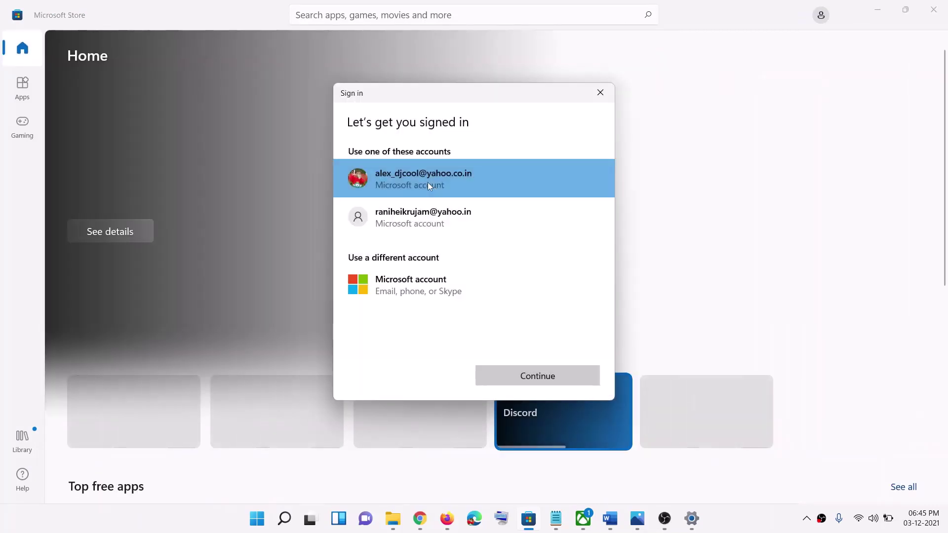
{"action": "left_click", "coordinate": [428, 182]}
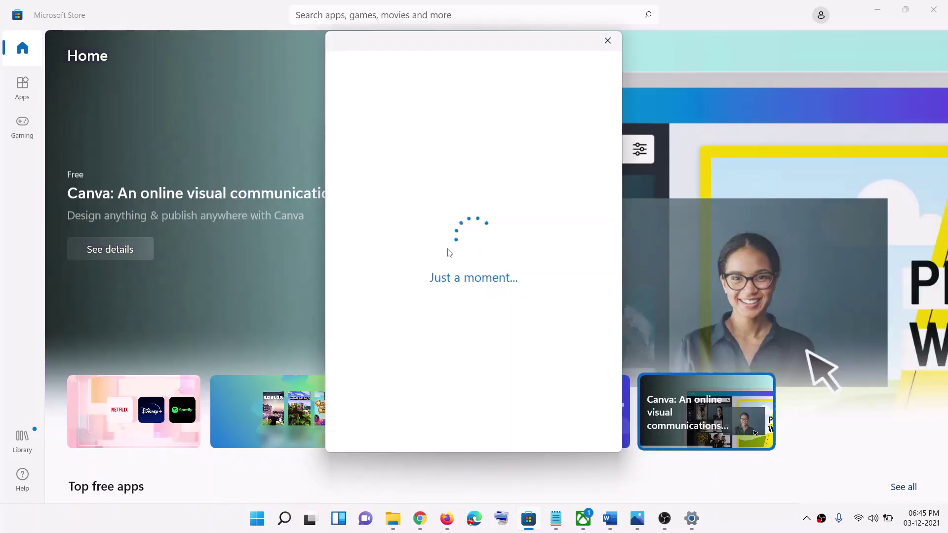
{"action": "type", "text": "****"}
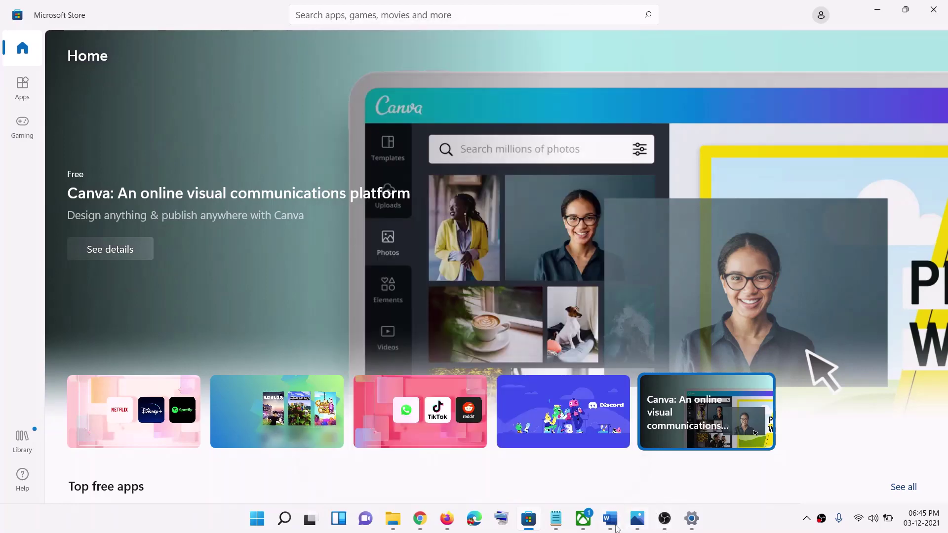
{"action": "left_click", "coordinate": [632, 469]}
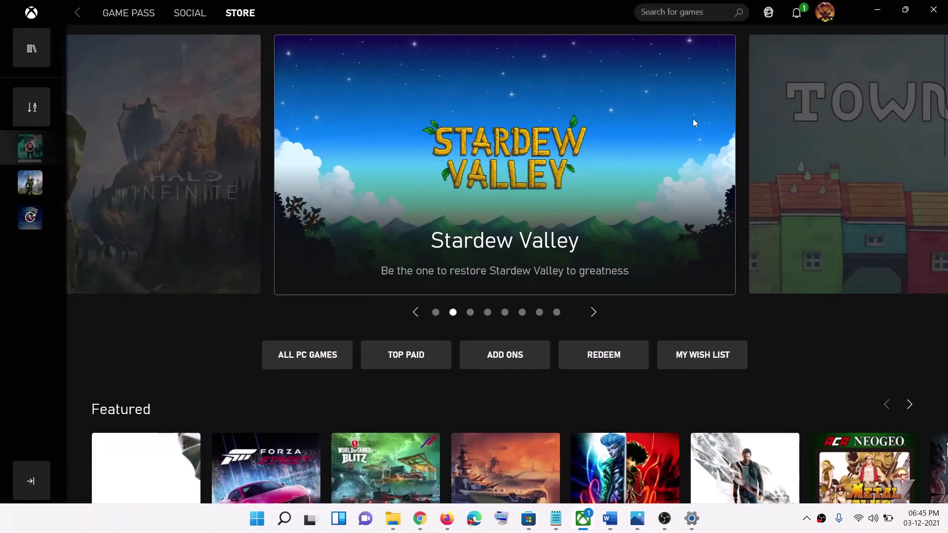
Step: Sign back in to the Xbox app from its account menu while checking Microsoft Store
{"action": "left_click", "coordinate": [813, 20]}
{"action": "left_click", "coordinate": [832, 29]}
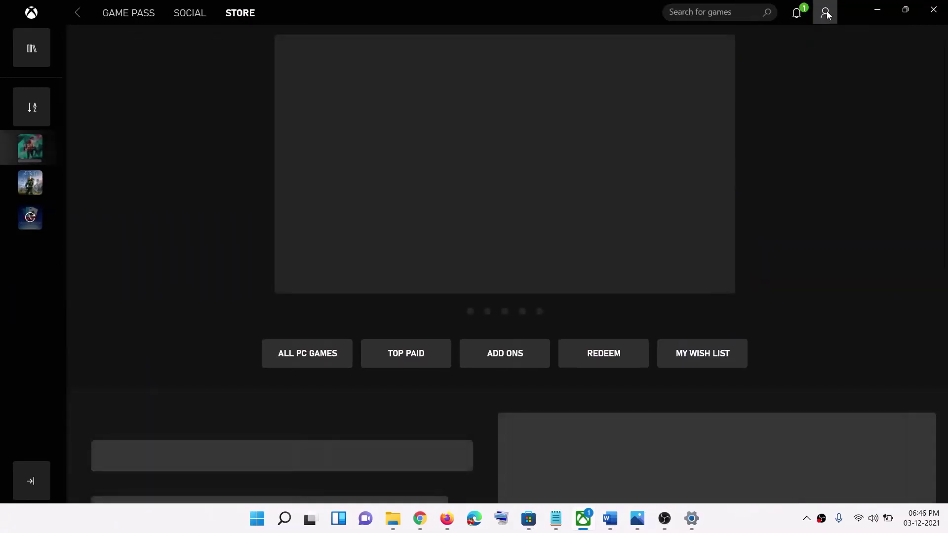
{"action": "left_click", "coordinate": [825, 12]}
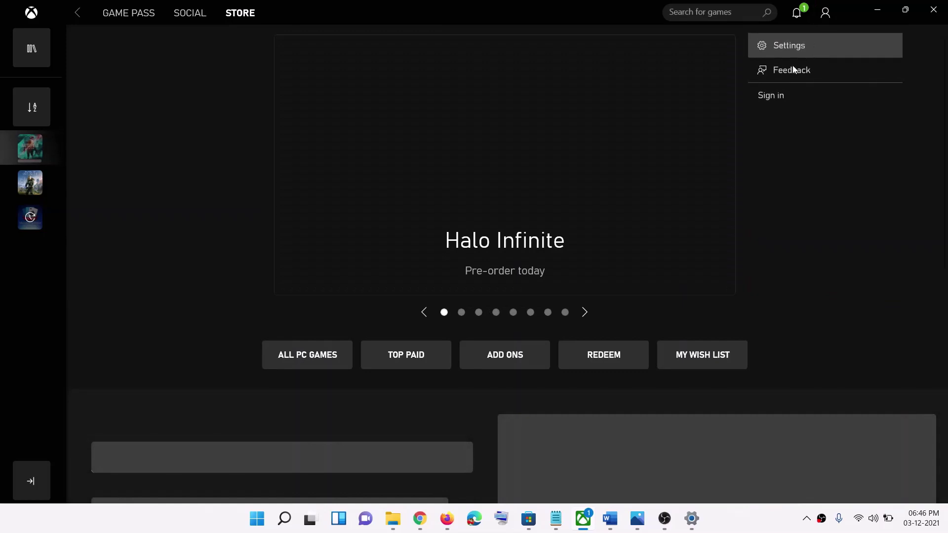
{"action": "left_click", "coordinate": [773, 99]}
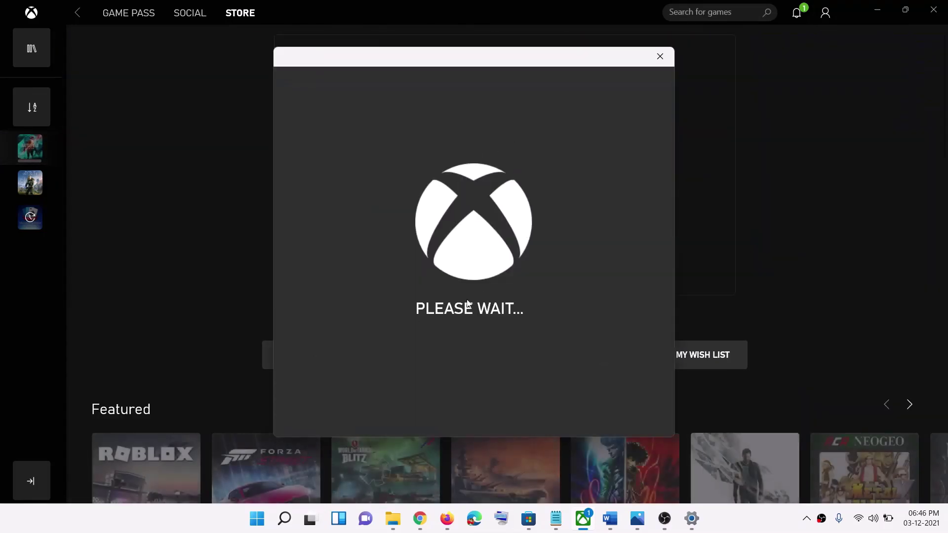
{"action": "left_click", "coordinate": [529, 518]}
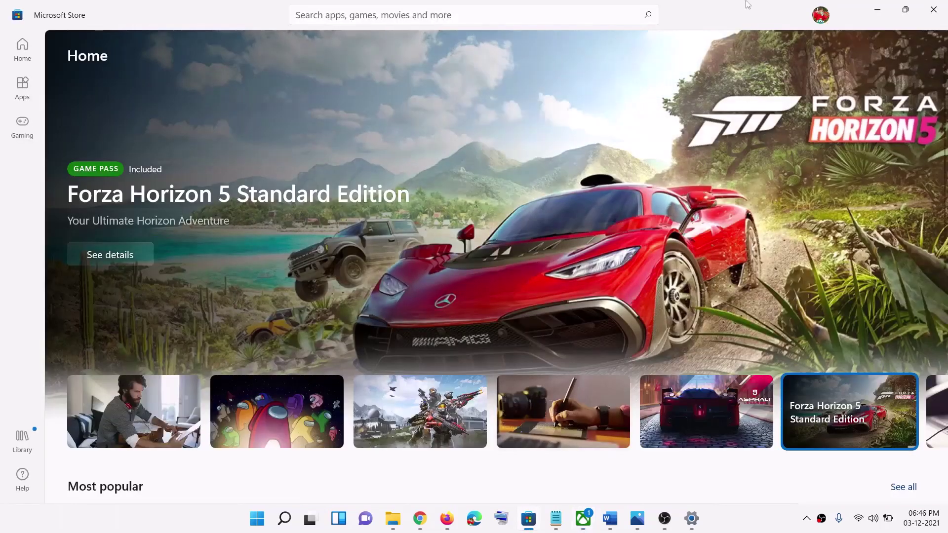
{"action": "left_click", "coordinate": [582, 518]}
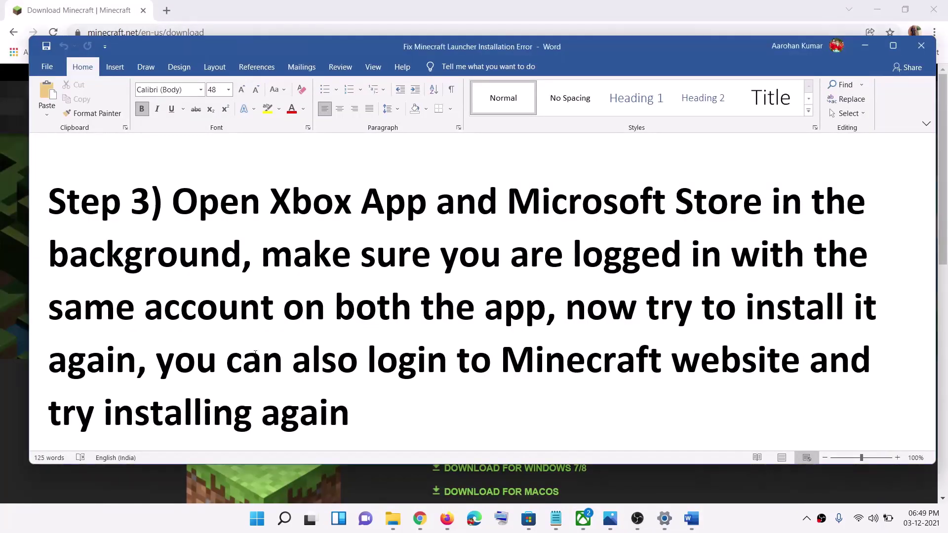
Step: Highlight Step 3's note about logging in to the Minecraft website, then minimize Word
{"action": "left_click_drag", "start_coordinate": [227, 361], "coordinate": [671, 361]}
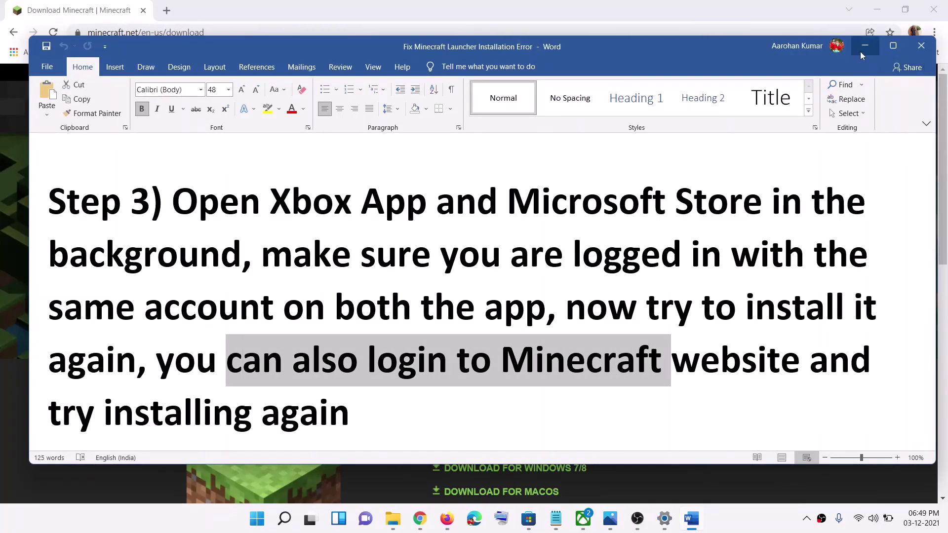
{"action": "left_click", "coordinate": [865, 45]}
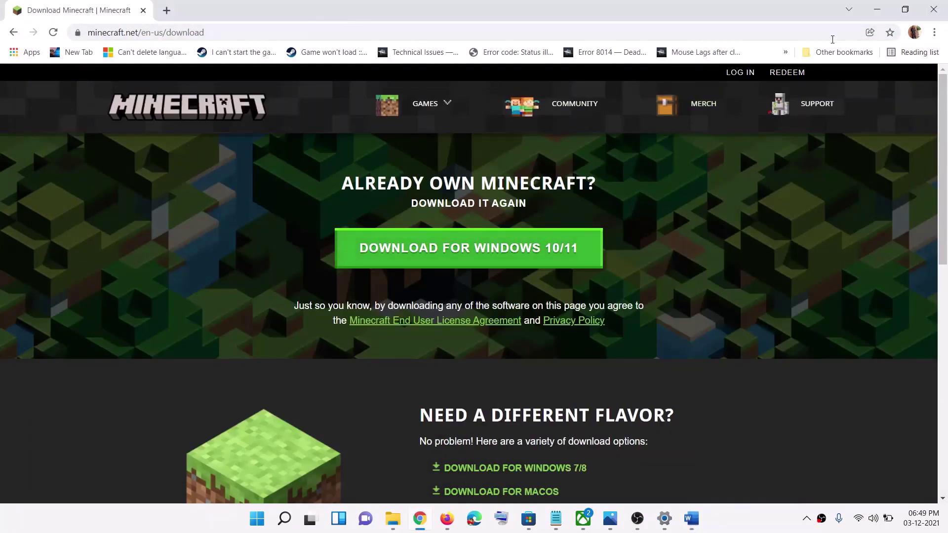
Step: Log in to minecraft.net with a Microsoft account and choose to stay signed in
{"action": "left_click", "coordinate": [732, 73]}
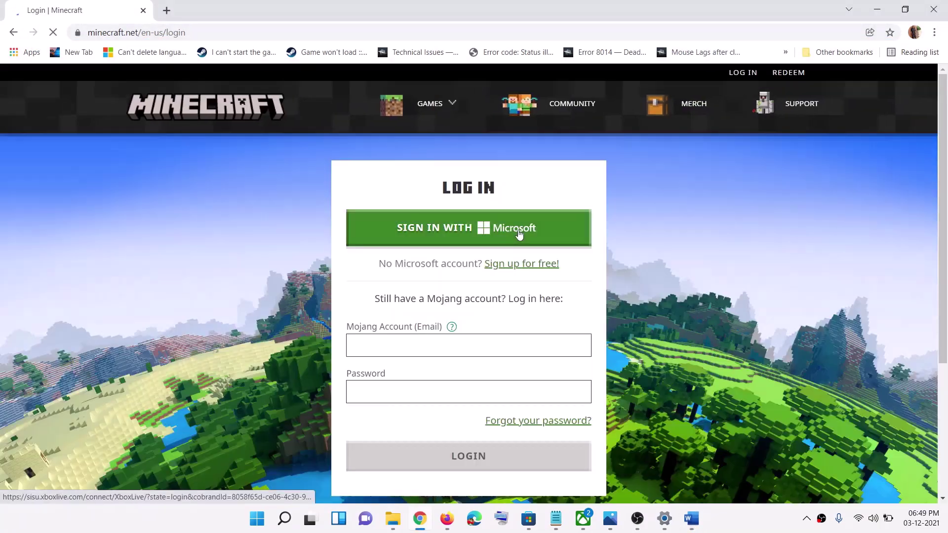
{"action": "left_click", "coordinate": [478, 242]}
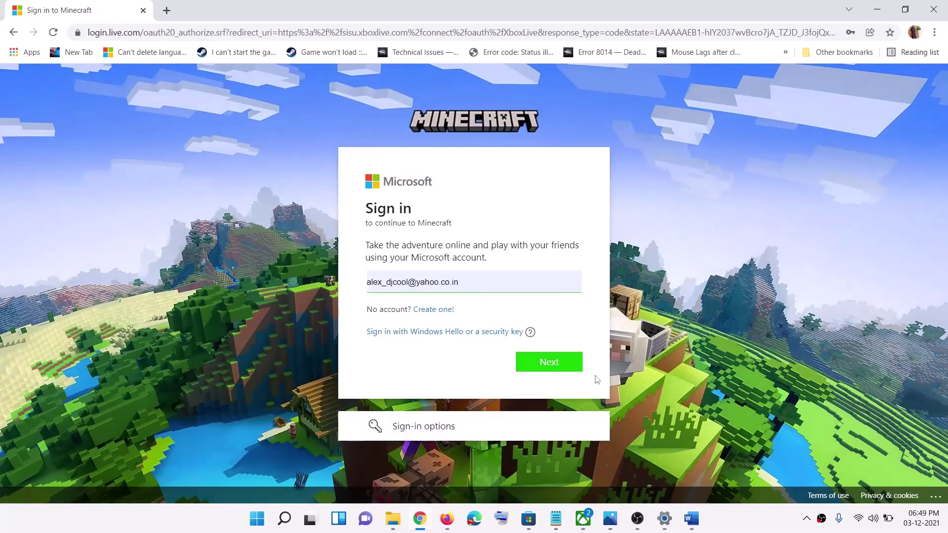
{"action": "left_click", "coordinate": [551, 368]}
{"action": "left_click", "coordinate": [551, 375]}
{"action": "left_click", "coordinate": [550, 364]}
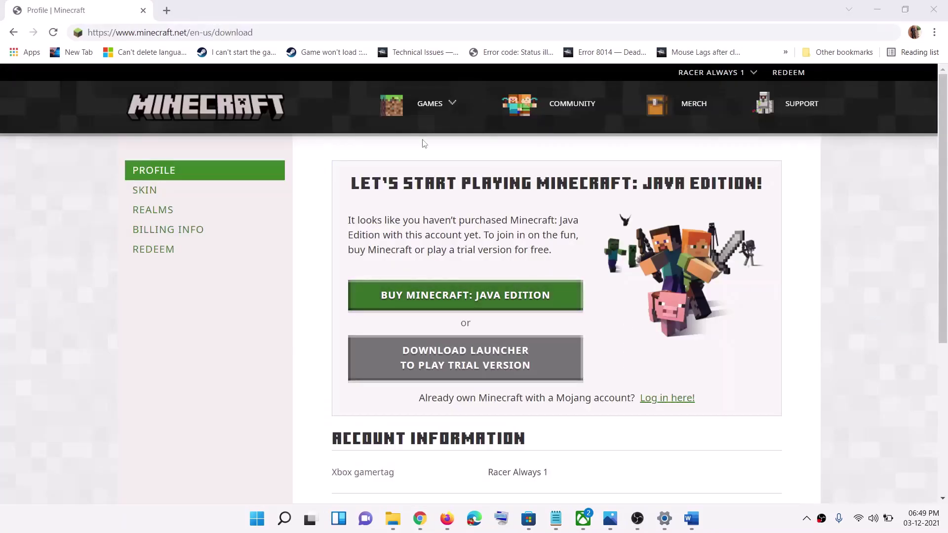
Step: Reload the /en-us/download page and download the Windows 10/11 installer
{"action": "left_click", "coordinate": [278, 33]}
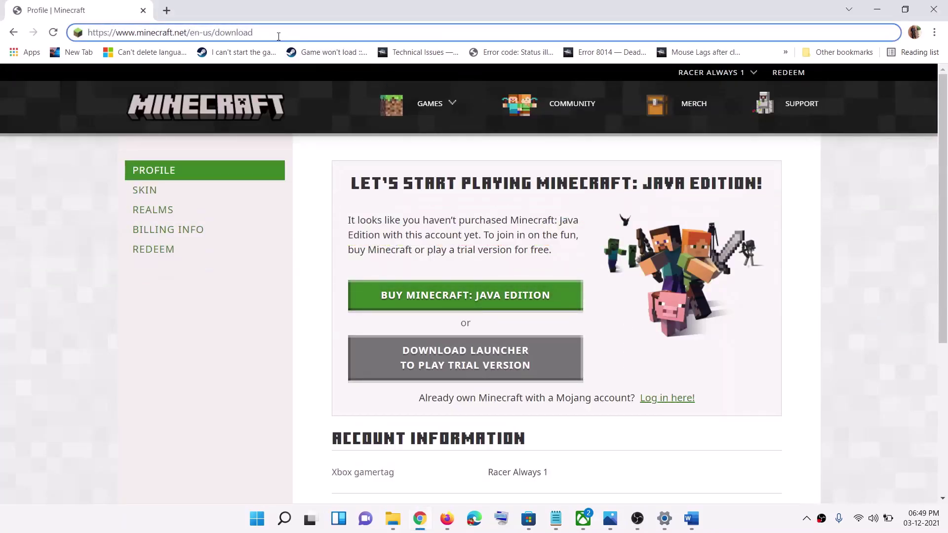
{"action": "left_click_drag", "start_coordinate": [279, 34], "coordinate": [2, 29]}
{"action": "type", "text": "https://www.minecraft.net/en-us/download"}
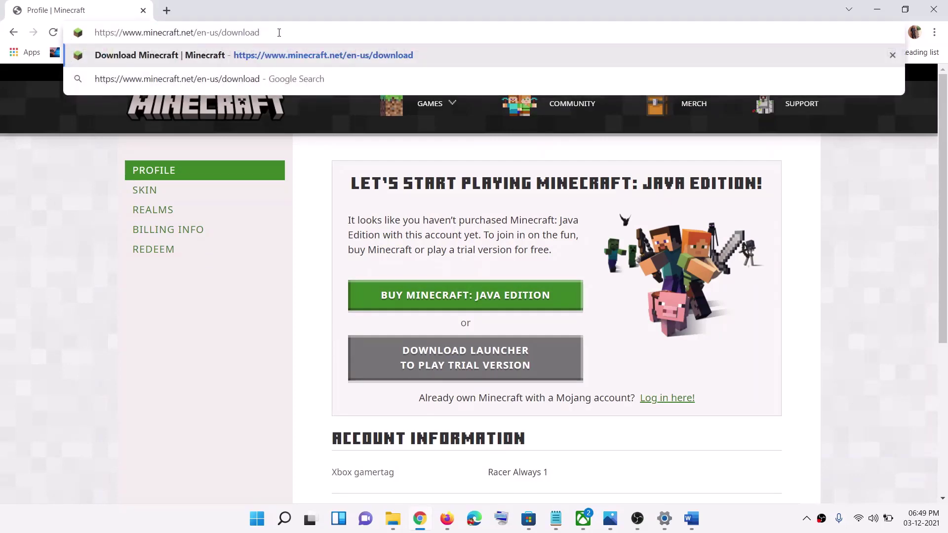
{"action": "key", "text": "Return"}
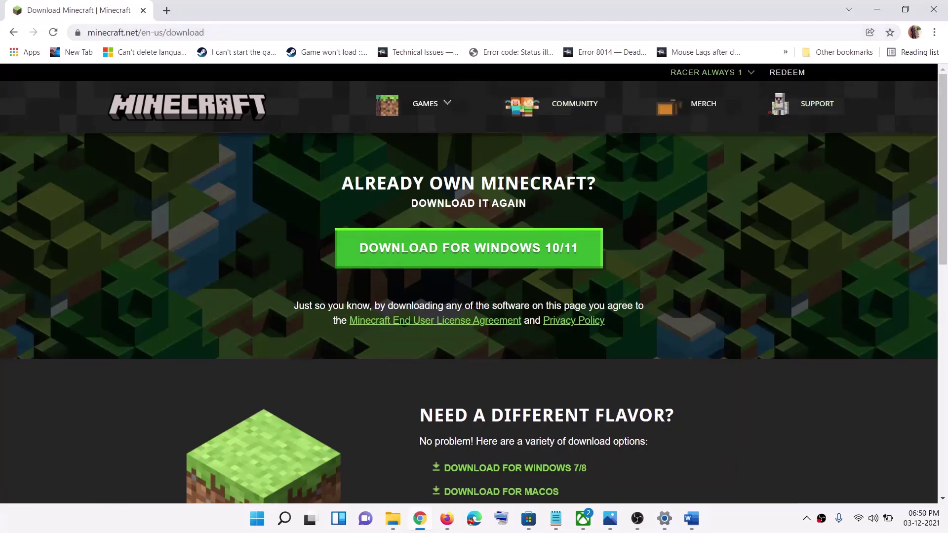
{"action": "left_click", "coordinate": [436, 257]}
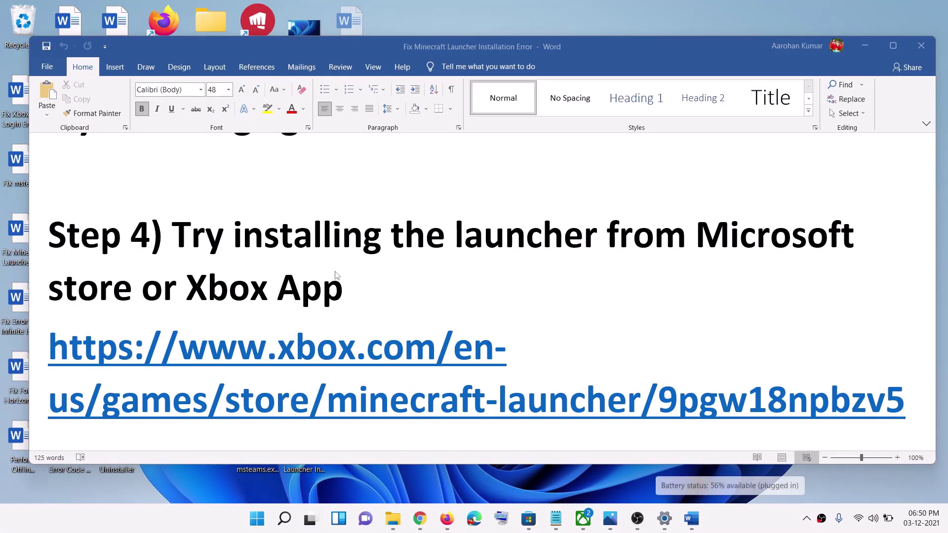
Step: Read Step 4 in the Word guide about installing via Microsoft Store or the Xbox app
{"action": "left_click", "coordinate": [173, 236]}
{"action": "left_click_drag", "start_coordinate": [172, 236], "coordinate": [645, 274]}
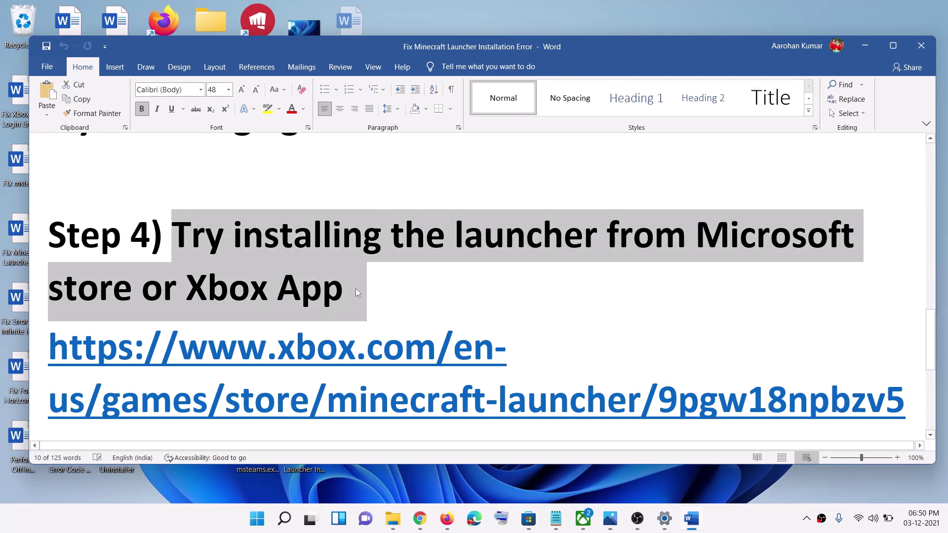
{"action": "scroll", "coordinate": [584, 328], "scroll_direction": "down", "scroll_amount": 2}
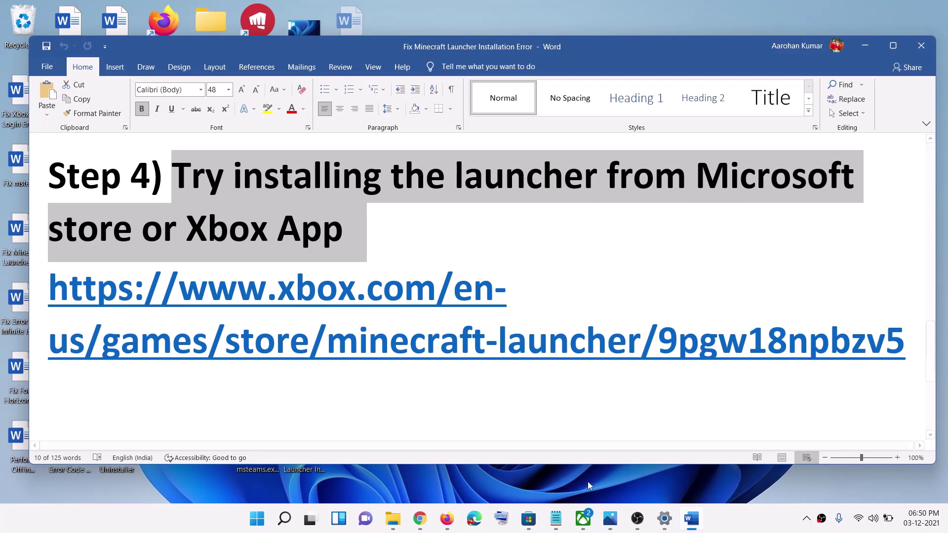
Step: Search Microsoft Store for 'minecraft l' and open the Minecraft Launcher page
{"action": "left_click", "coordinate": [527, 519]}
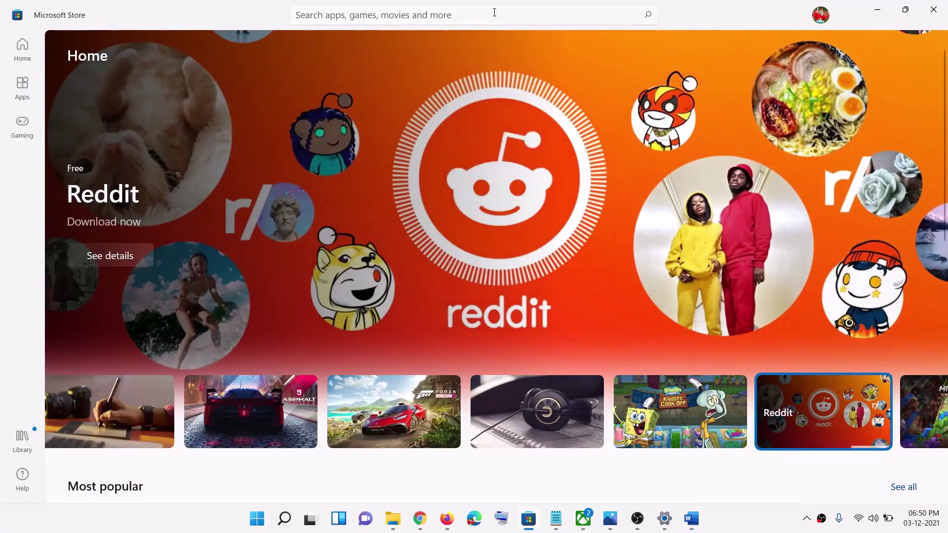
{"action": "left_click", "coordinate": [422, 12]}
{"action": "type", "text": "mine"}
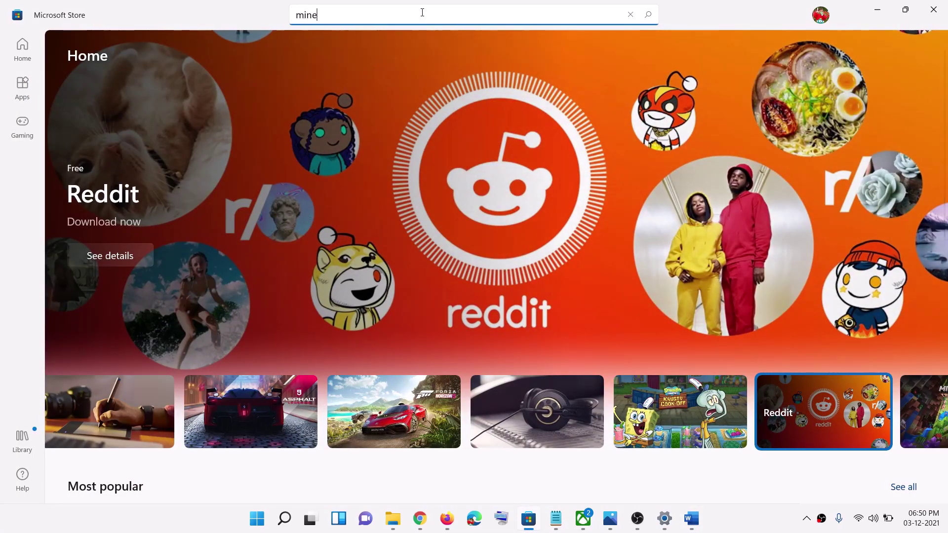
{"action": "type", "text": "craft l"}
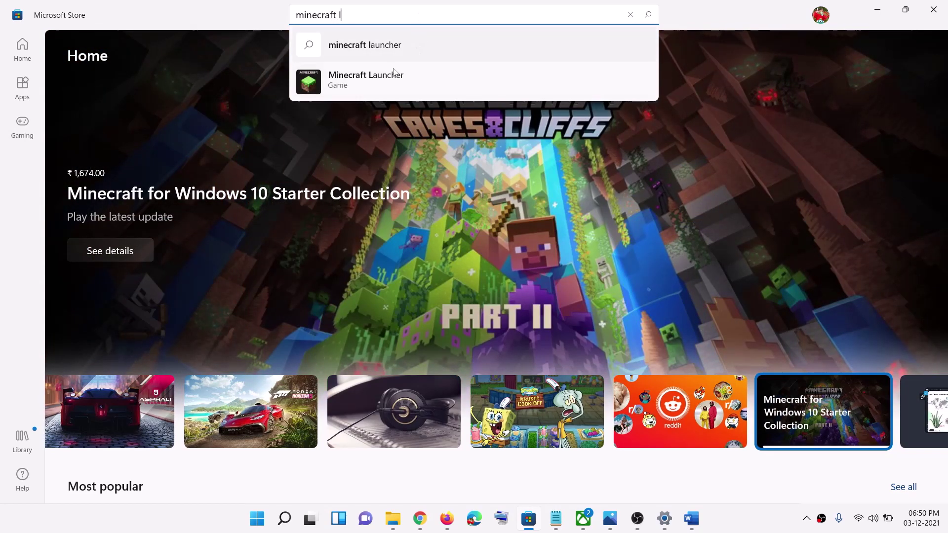
{"action": "left_click", "coordinate": [365, 84]}
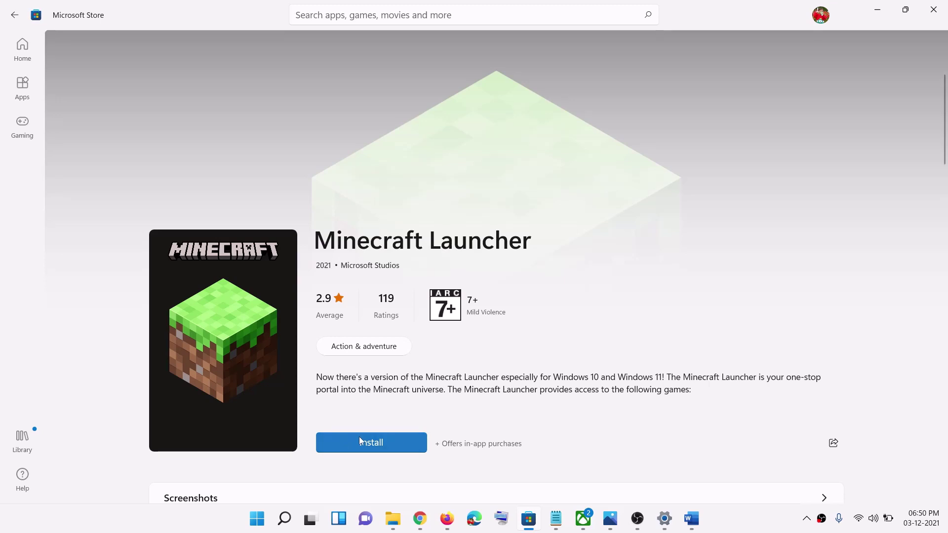
{"action": "left_click", "coordinate": [585, 523]}
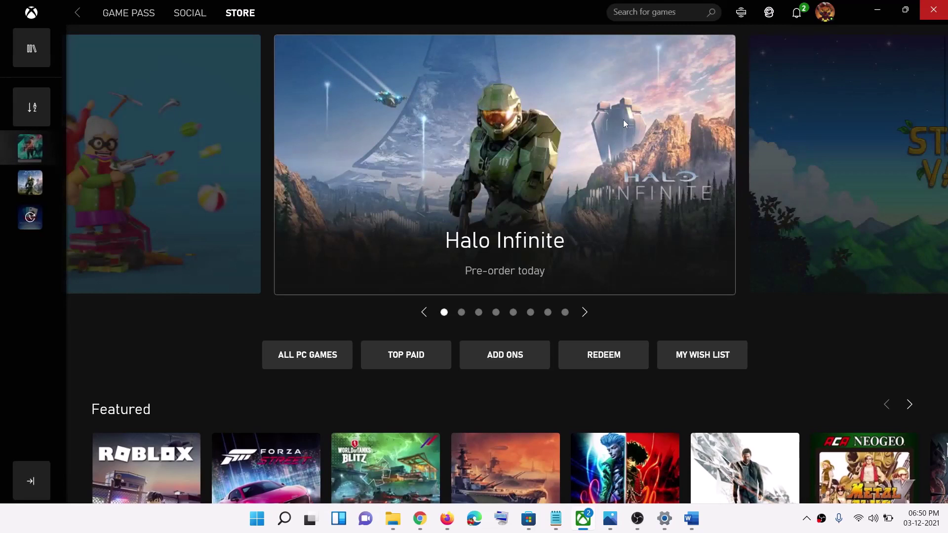
Step: Find Minecraft Launcher in the Xbox app, shown as owned, then return to Store and Word
{"action": "left_click", "coordinate": [649, 14]}
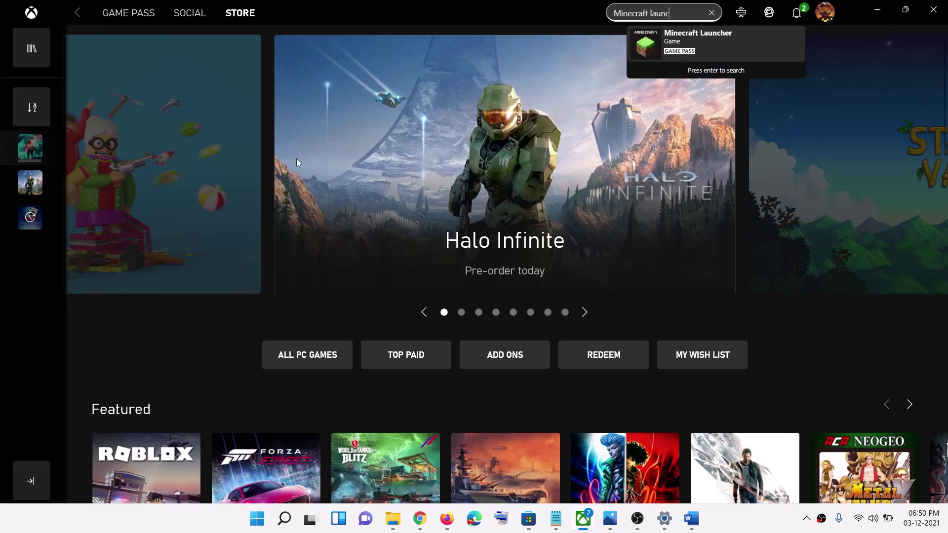
{"action": "left_click", "coordinate": [684, 50]}
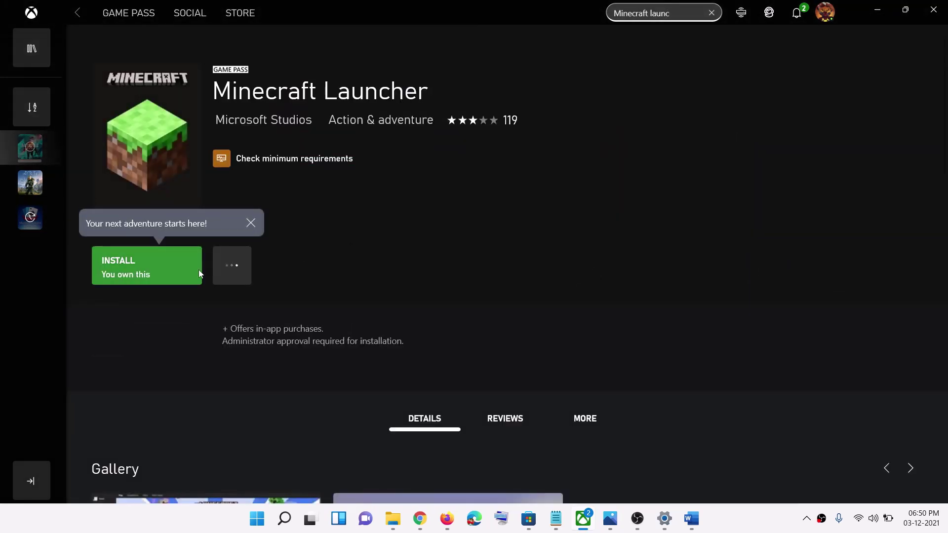
{"action": "left_click", "coordinate": [198, 270]}
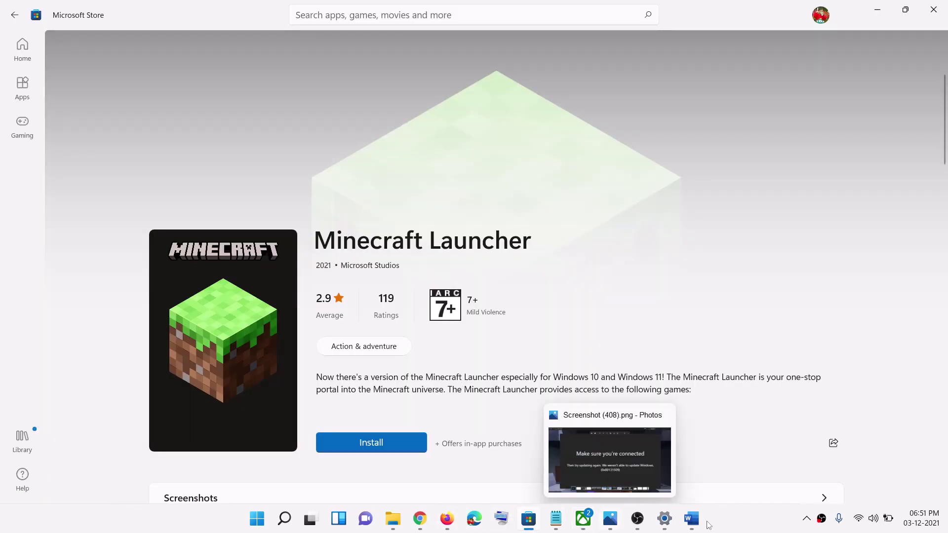
{"action": "left_click", "coordinate": [691, 518]}
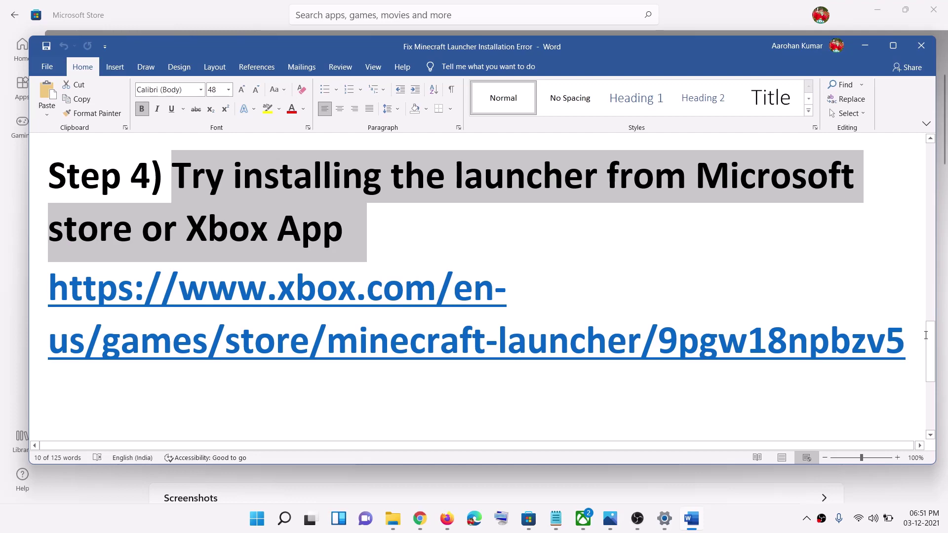
Step: Copy the xbox.com Minecraft Launcher link from the notes and load it in a new Chrome tab
{"action": "triple_click", "coordinate": [873, 329]}
{"action": "key", "text": "ctrl+c"}
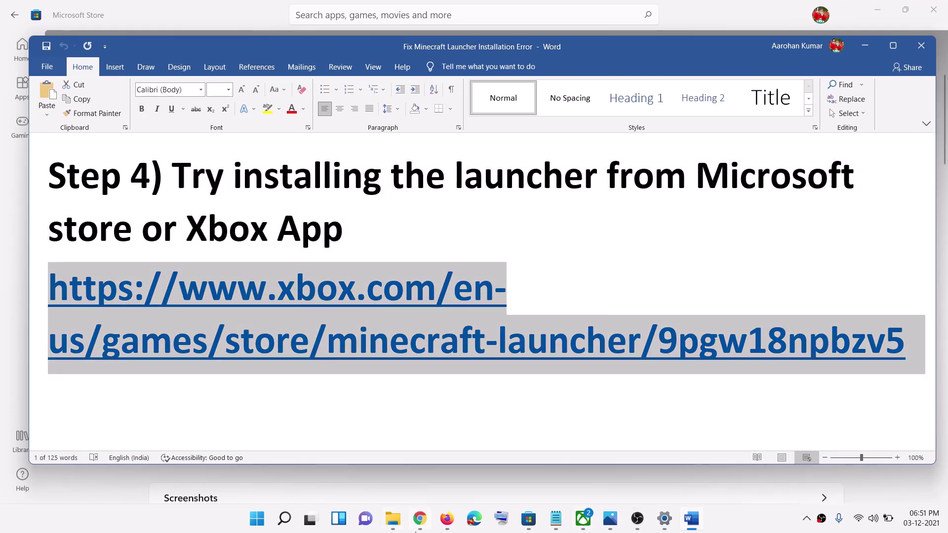
{"action": "left_click", "coordinate": [417, 528]}
{"action": "left_click", "coordinate": [171, 13]}
{"action": "key", "text": "ctrl+v"}
{"action": "key", "text": "Return"}
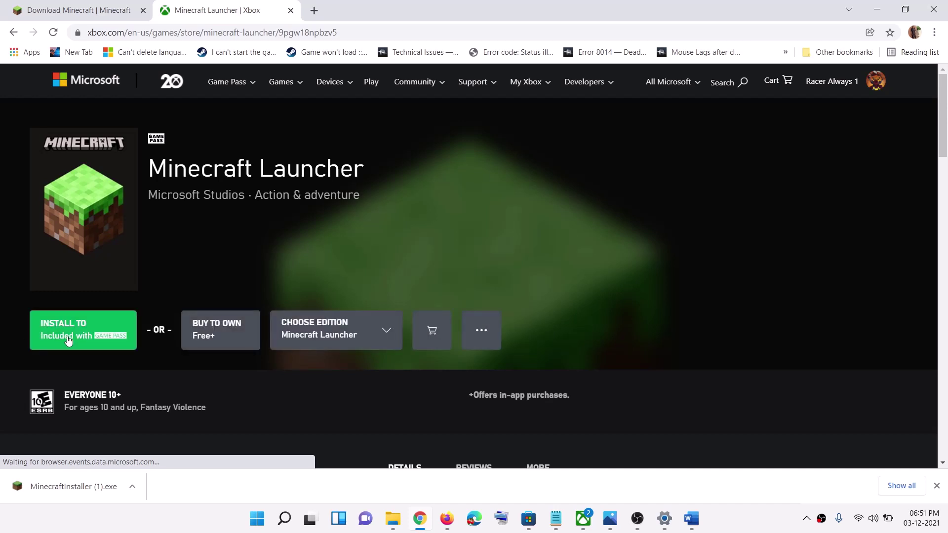
Step: Hand the Minecraft Launcher page off to the Xbox app, then switch back to the Word notes
{"action": "left_click", "coordinate": [79, 338]}
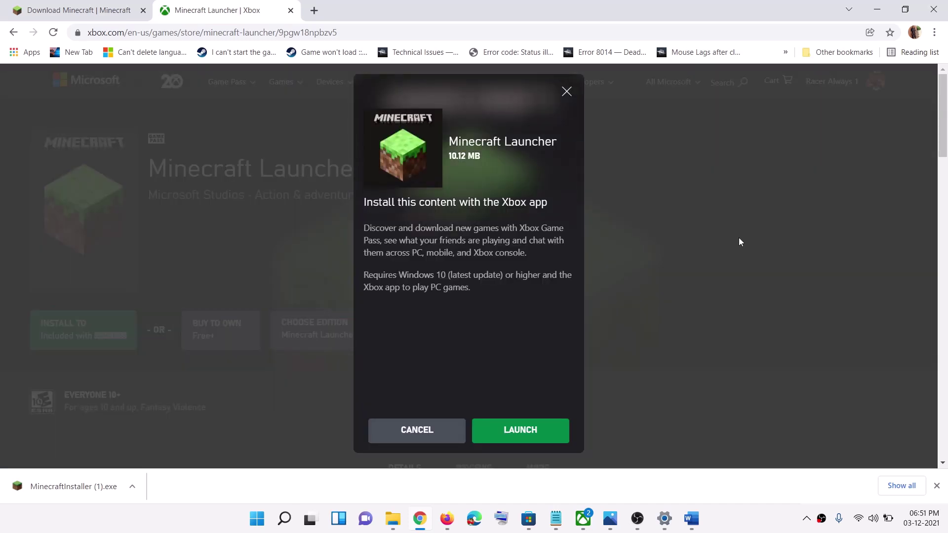
{"action": "left_click", "coordinate": [517, 429]}
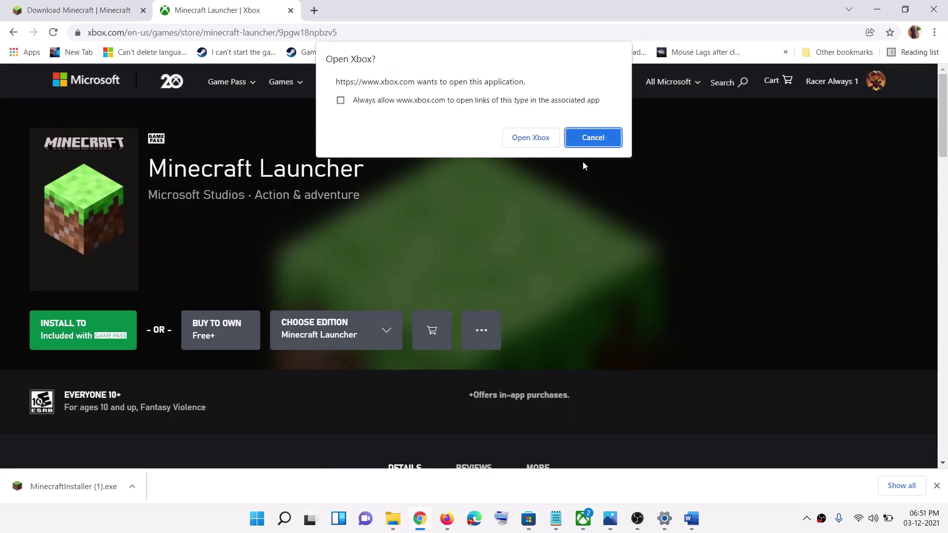
{"action": "left_click", "coordinate": [526, 139]}
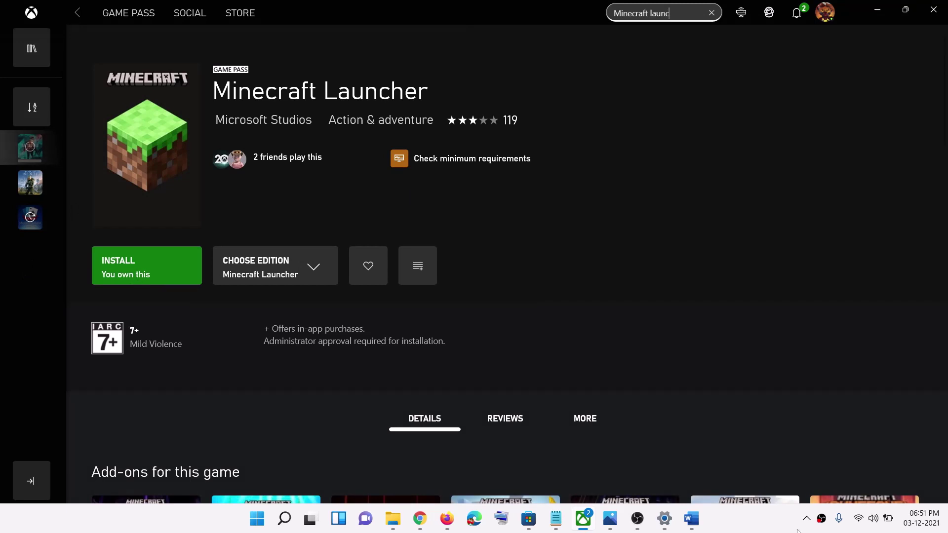
{"action": "key", "text": "alt+Tab"}
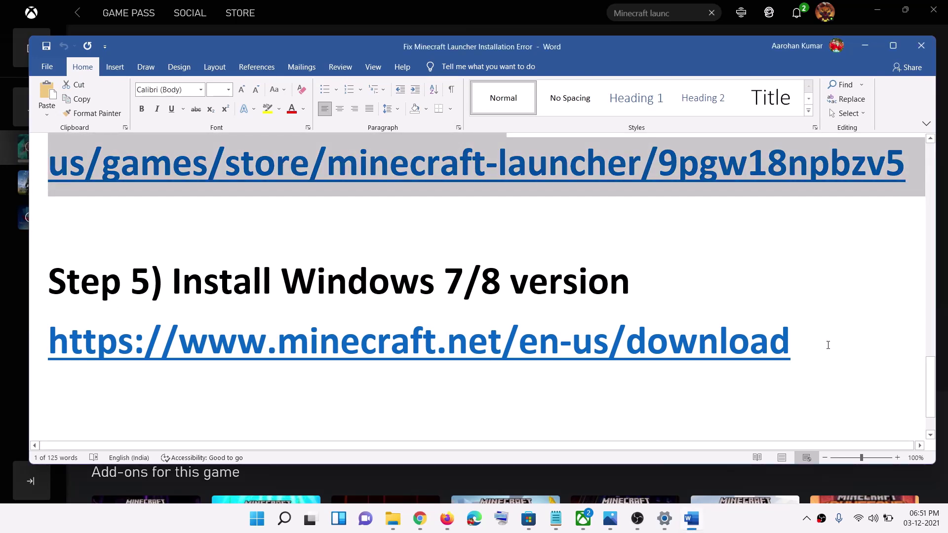
Step: Load the minecraft.net download page from the Step 5 link in the Minecraft Chrome tab
{"action": "left_click_drag", "start_coordinate": [828, 344], "coordinate": [109, 343]}
{"action": "key", "text": "ctrl+c"}
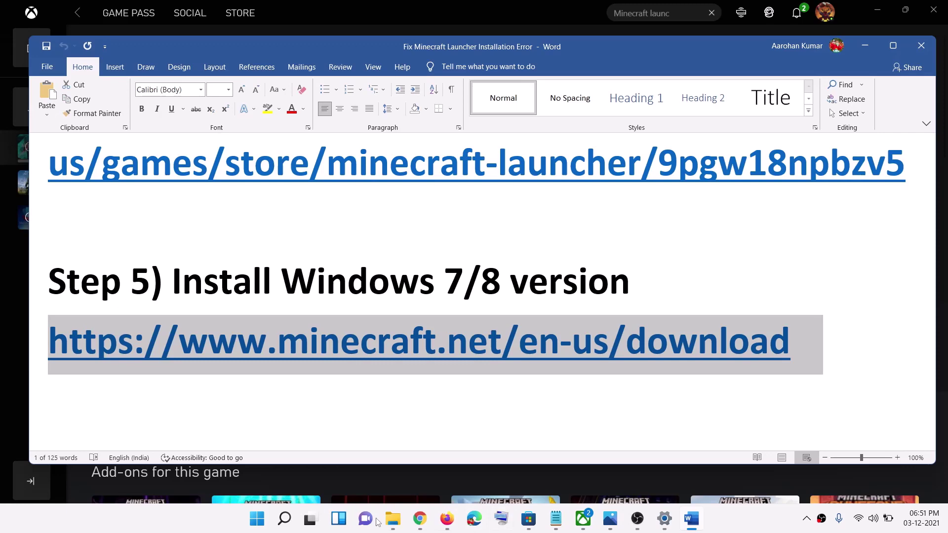
{"action": "left_click", "coordinate": [419, 523]}
{"action": "left_click", "coordinate": [79, 10]}
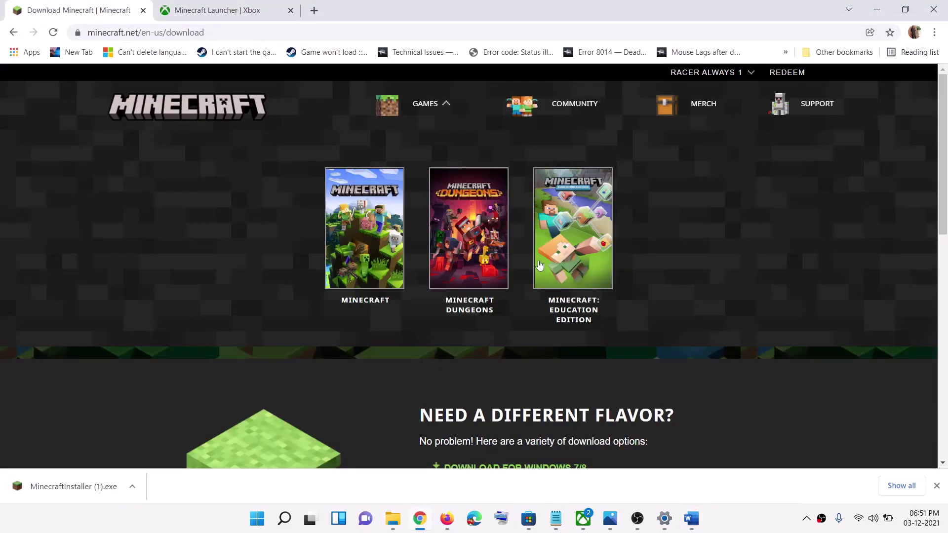
{"action": "left_click", "coordinate": [416, 32]}
{"action": "key", "text": "ctrl+v"}
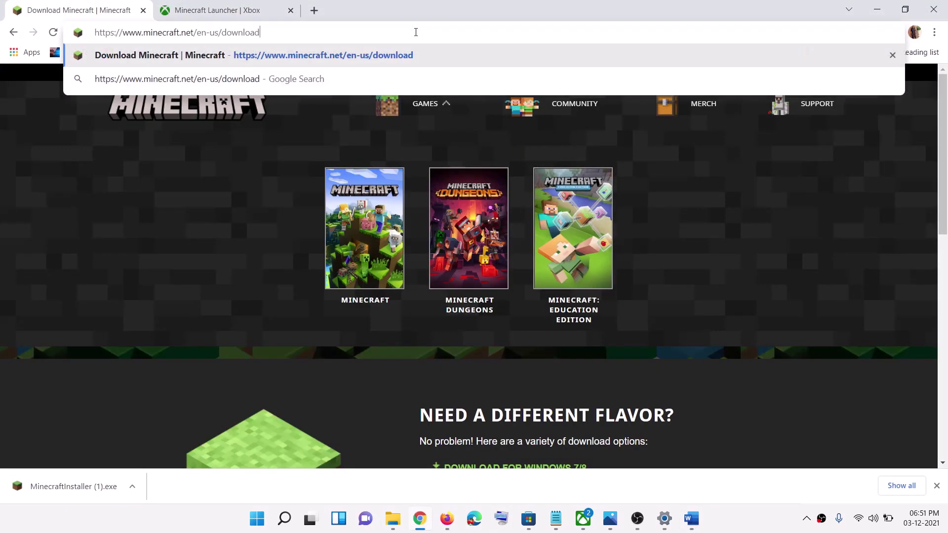
{"action": "key", "text": "Return"}
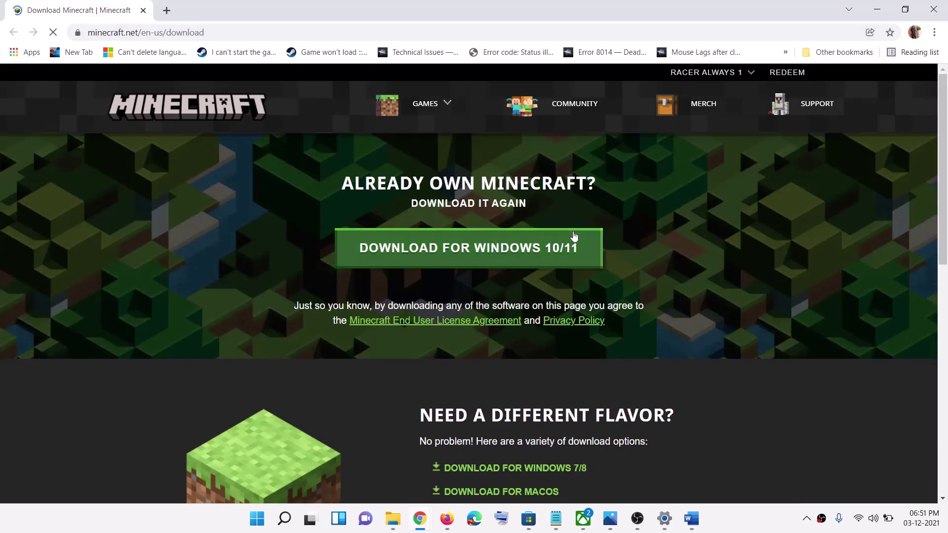
Step: Download the Windows 7/8 installer and open MinecraftInstaller (3).msi
{"action": "scroll", "coordinate": [575, 254], "scroll_direction": "down", "scroll_amount": 3}
{"action": "scroll", "coordinate": [576, 254], "scroll_direction": "down", "scroll_amount": 1}
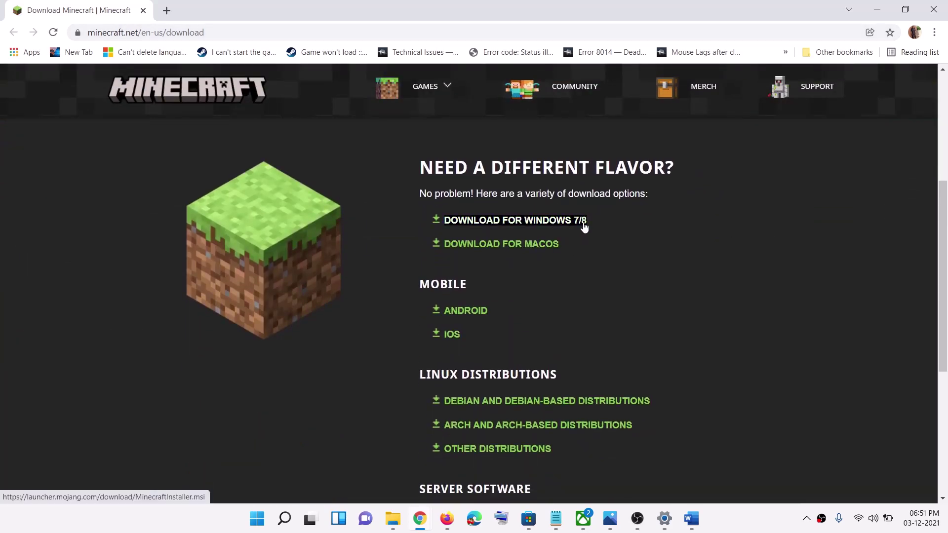
{"action": "left_click", "coordinate": [528, 226]}
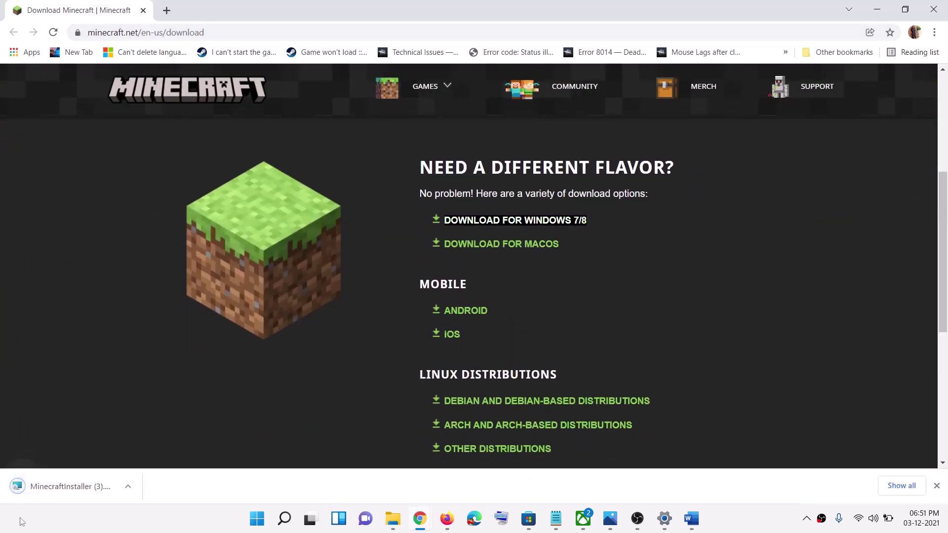
{"action": "left_click", "coordinate": [67, 501]}
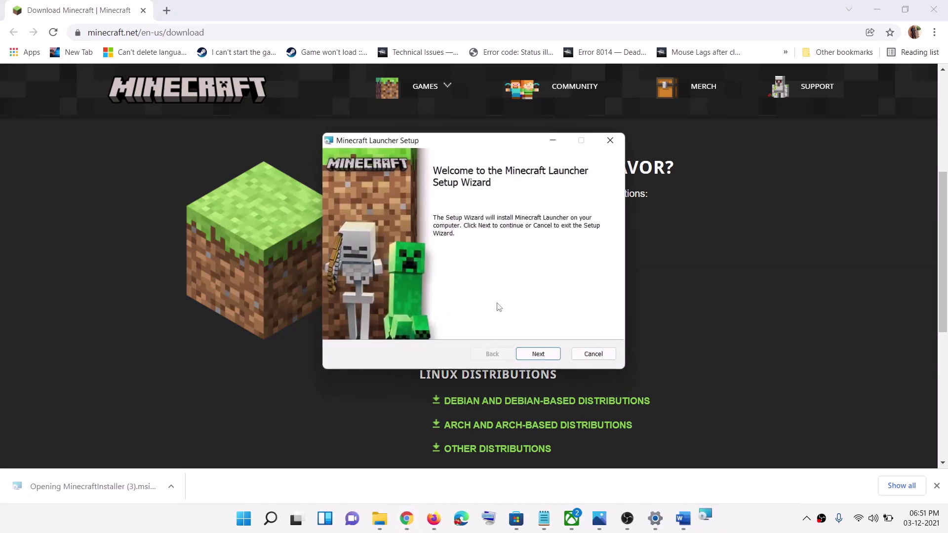
Step: Install the Minecraft Launcher with the default destination folder, approving the UAC prompt
{"action": "left_click", "coordinate": [535, 355]}
{"action": "left_click", "coordinate": [540, 357]}
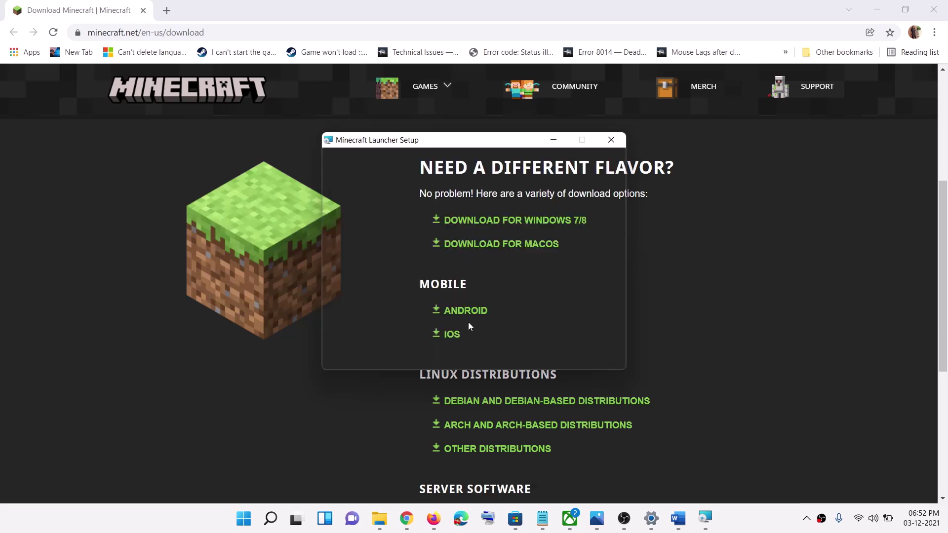
{"action": "left_click", "coordinate": [516, 353]}
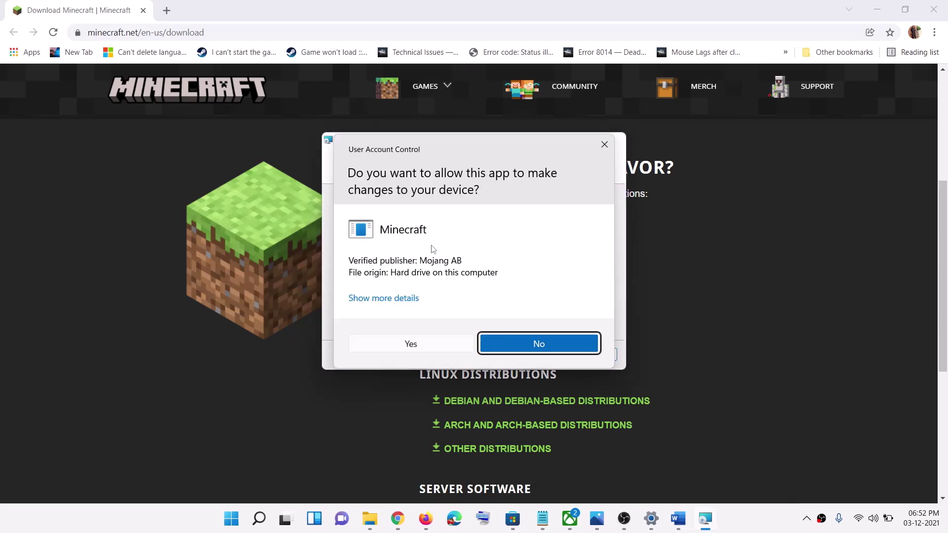
{"action": "left_click", "coordinate": [427, 345]}
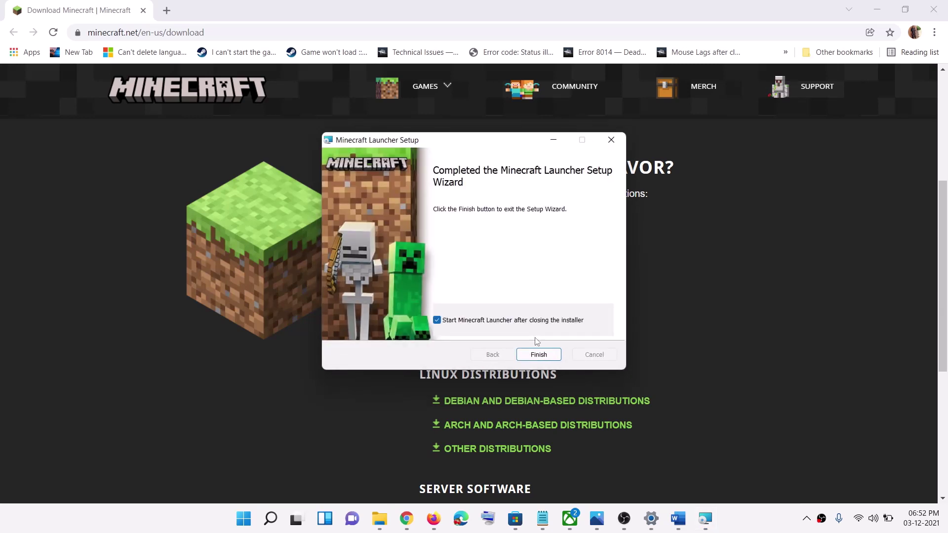
{"action": "left_click", "coordinate": [538, 353]}
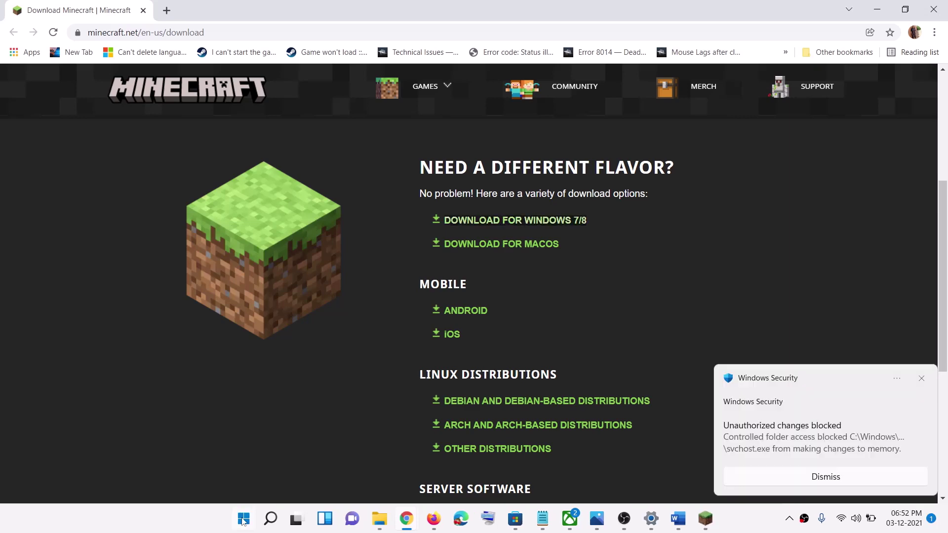
Step: Search Start for 'mine', dismiss the search, and bring the Word guide forward
{"action": "left_click", "coordinate": [243, 518]}
{"action": "type", "text": "mine"}
{"action": "key", "text": "Return"}
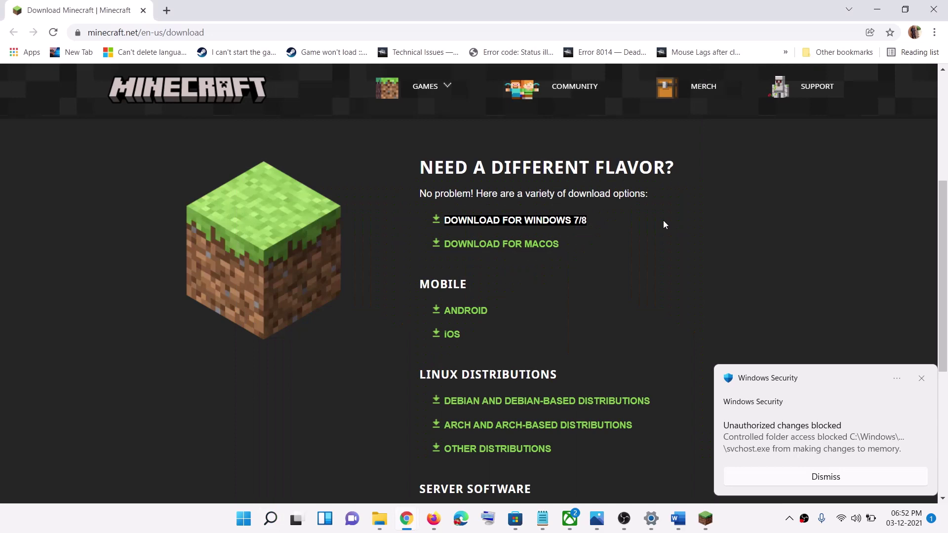
{"action": "left_click", "coordinate": [680, 518]}
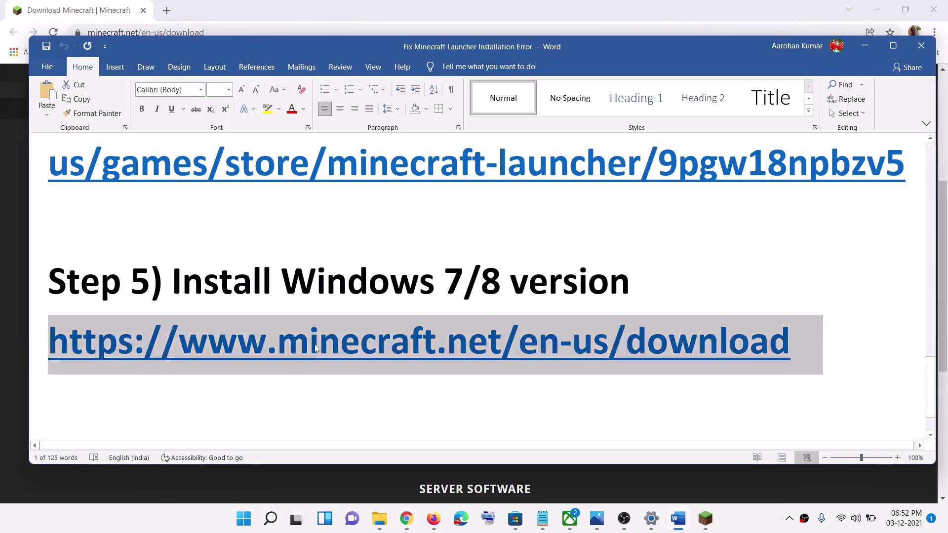
Step: Following the guide's Step 6, run Check for updates on the Windows Update settings page
{"action": "scroll", "coordinate": [345, 321], "scroll_direction": "down", "scroll_amount": 2}
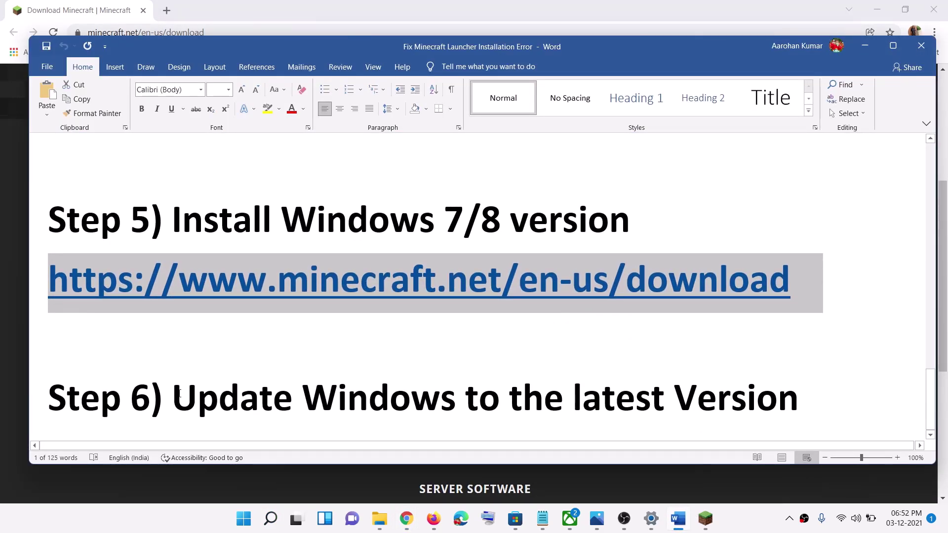
{"action": "left_click_drag", "start_coordinate": [179, 392], "coordinate": [733, 399]}
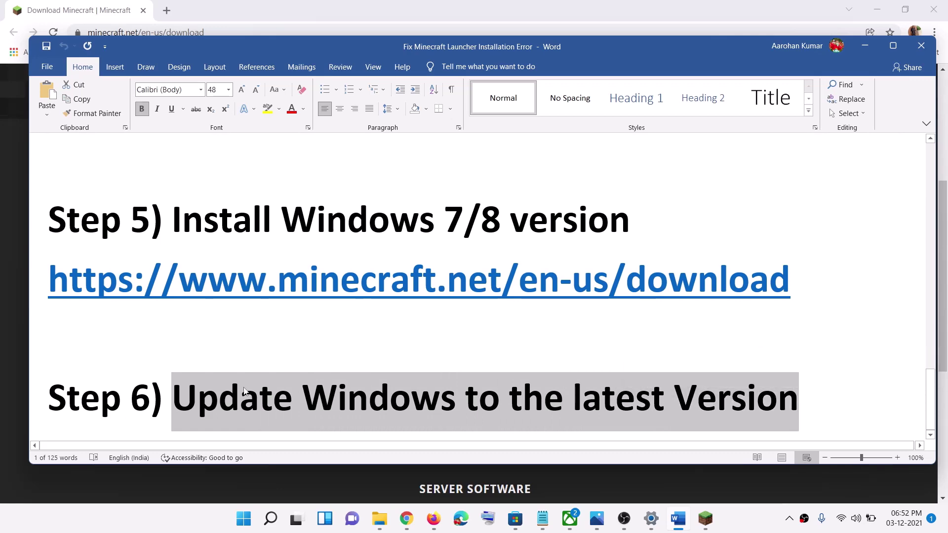
{"action": "left_click", "coordinate": [863, 47]}
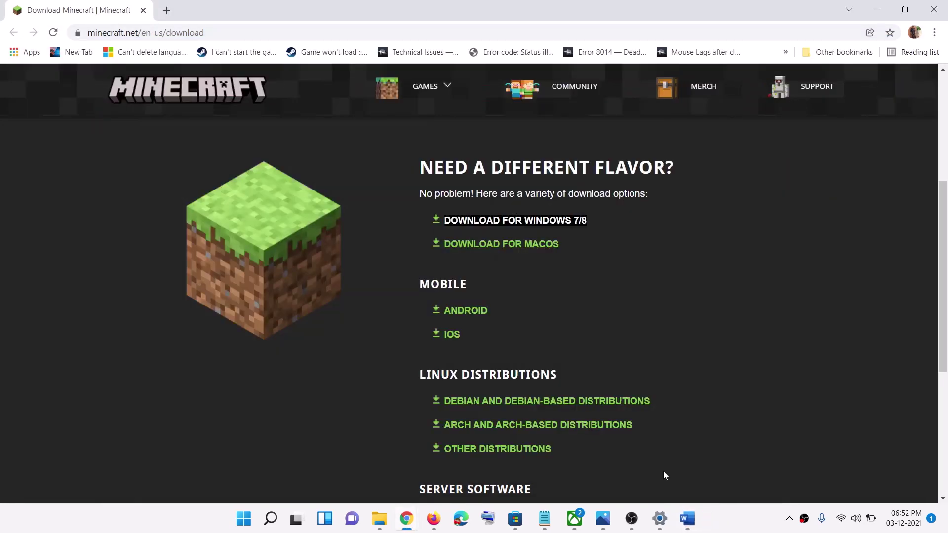
{"action": "left_click", "coordinate": [243, 519]}
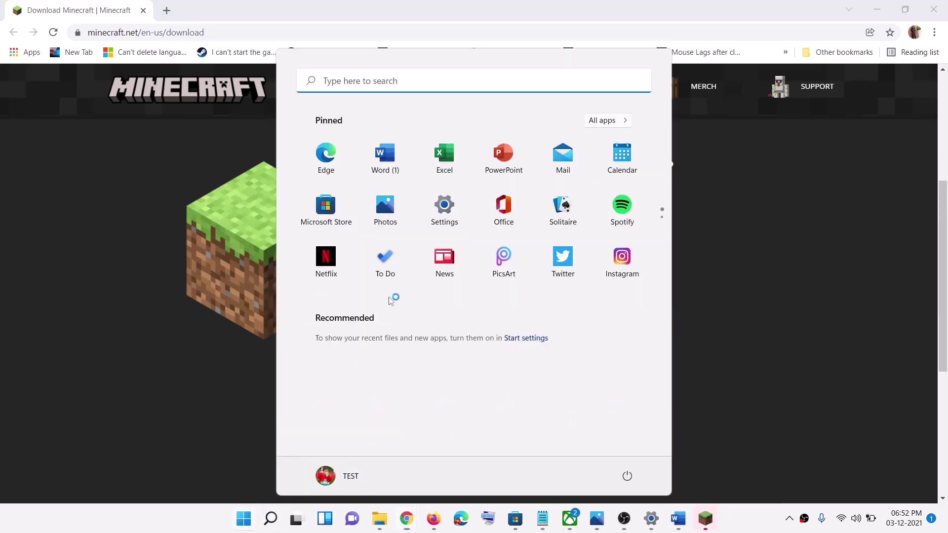
{"action": "left_click", "coordinate": [444, 205]}
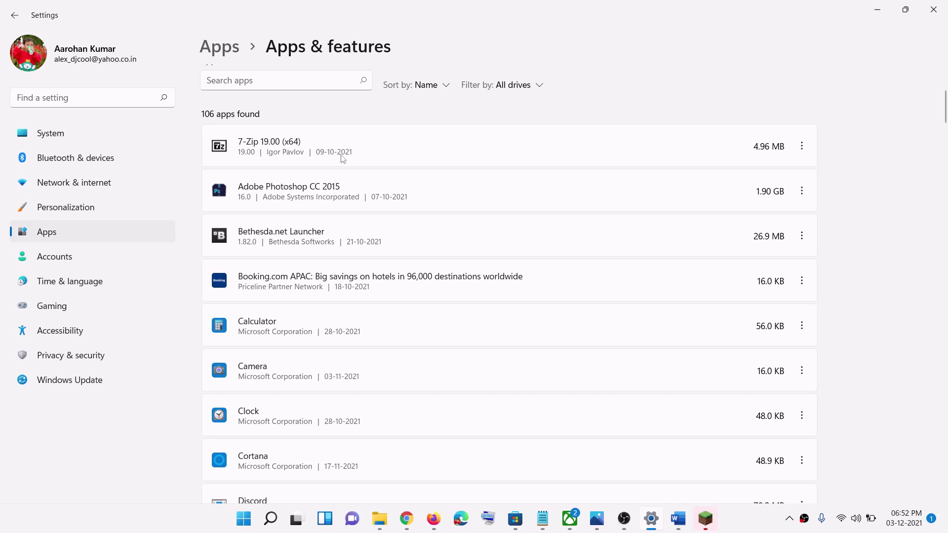
{"action": "left_click", "coordinate": [79, 381]}
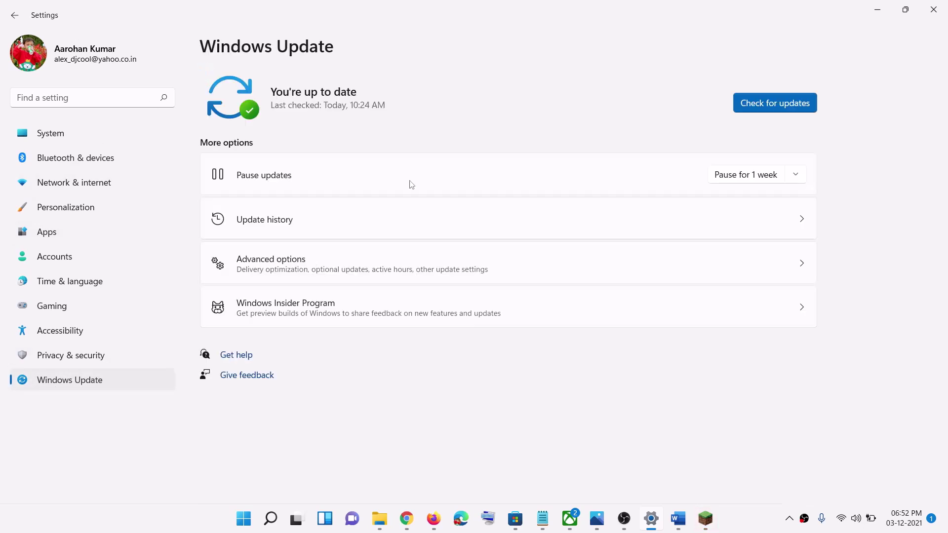
{"action": "left_click", "coordinate": [771, 106]}
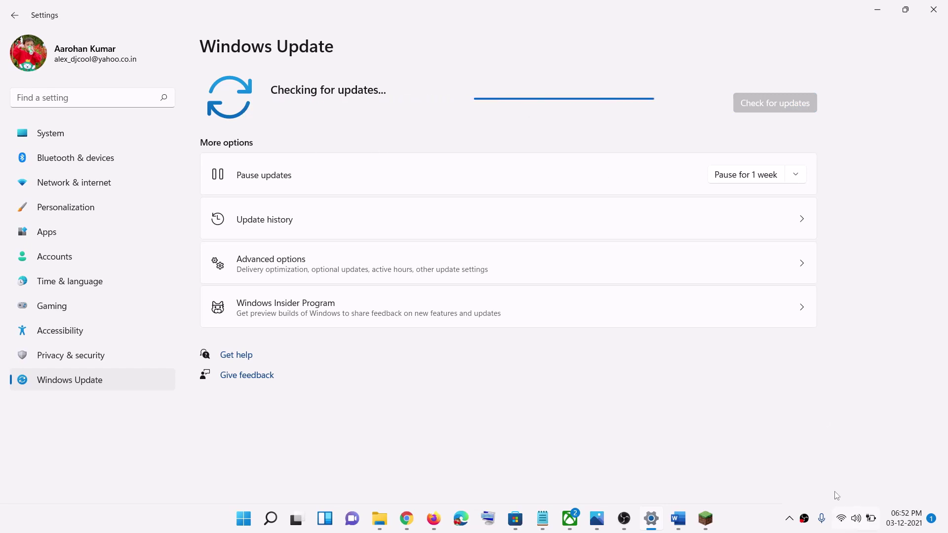
Step: Glance at the Minecraft Launcher, then show the 0x80131509 error screenshot in Photos
{"action": "left_click", "coordinate": [704, 519]}
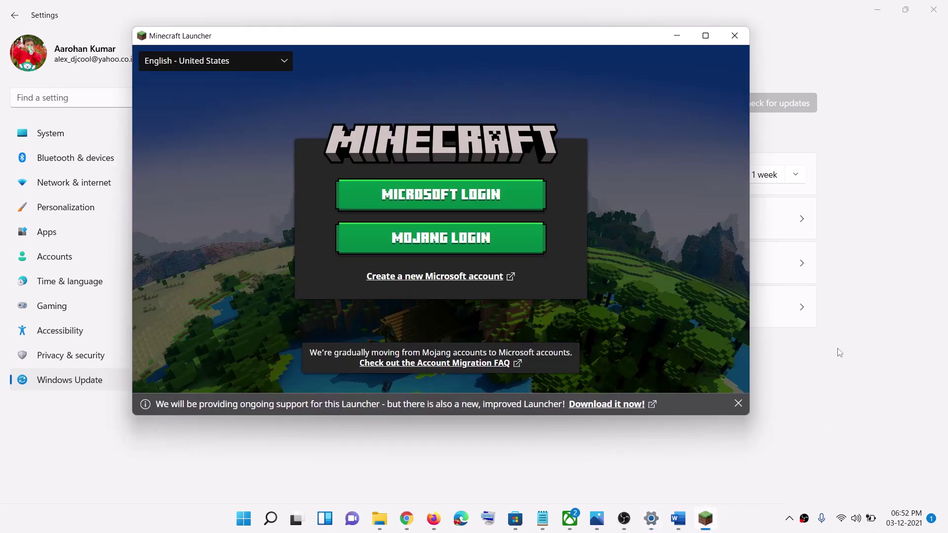
{"action": "left_click", "coordinate": [881, 216]}
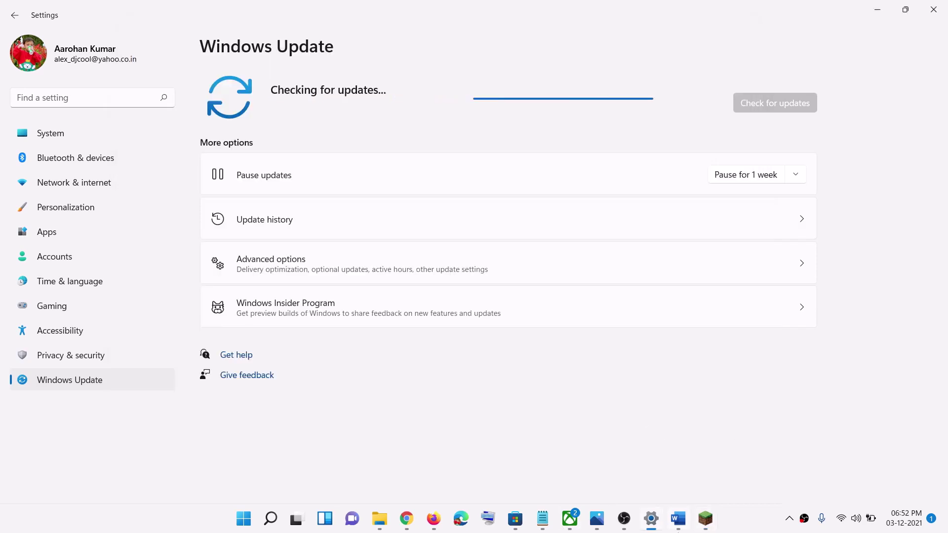
{"action": "left_click", "coordinate": [597, 519]}
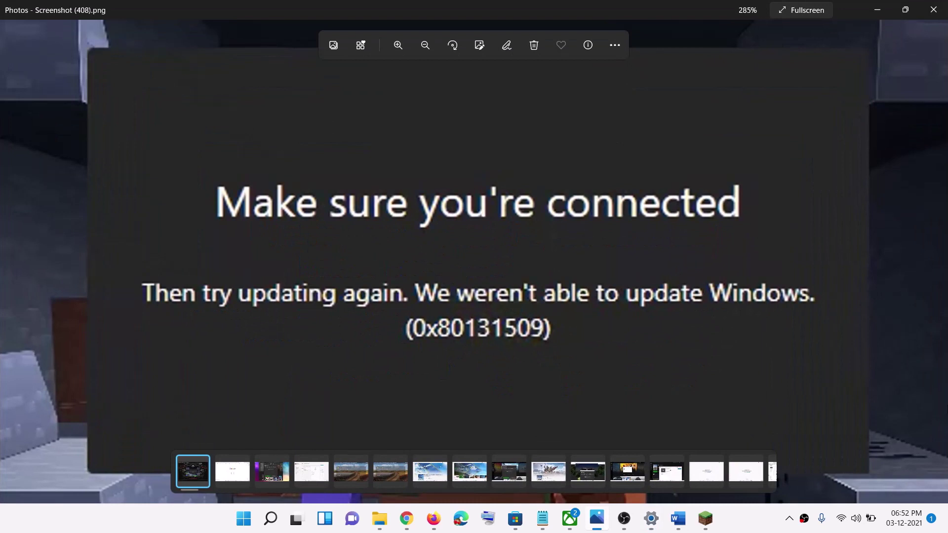